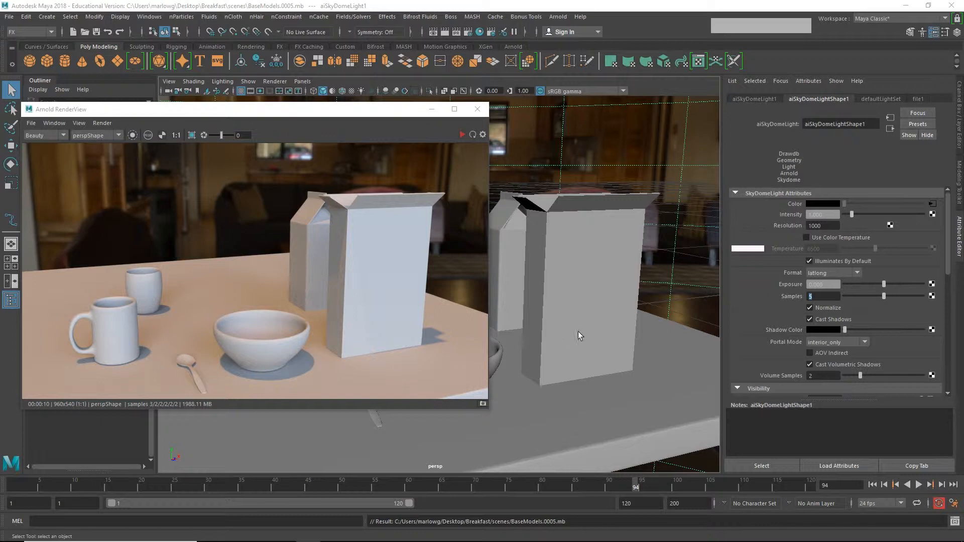
Assign a new Arnold aiStandardSurface material to the bowl on the table.
click(569, 306)
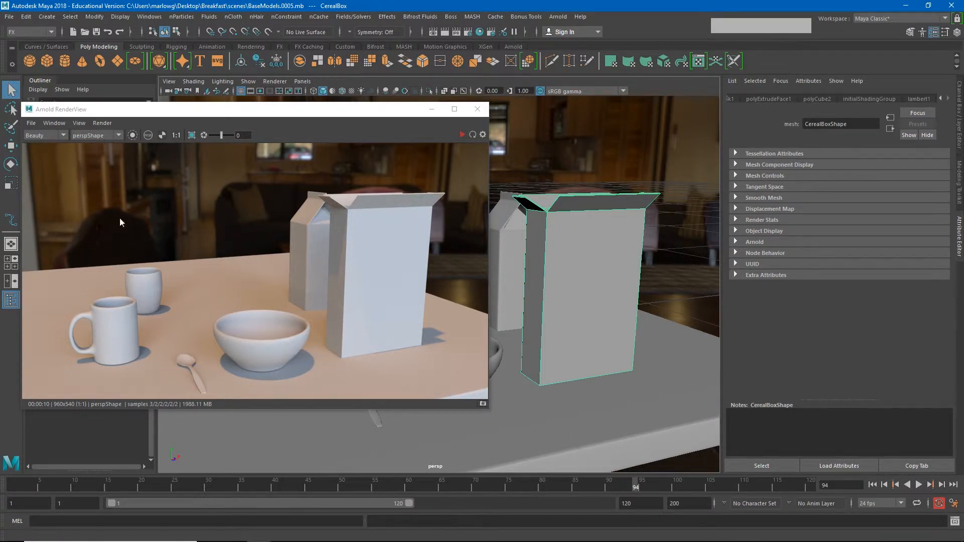
click(262, 348)
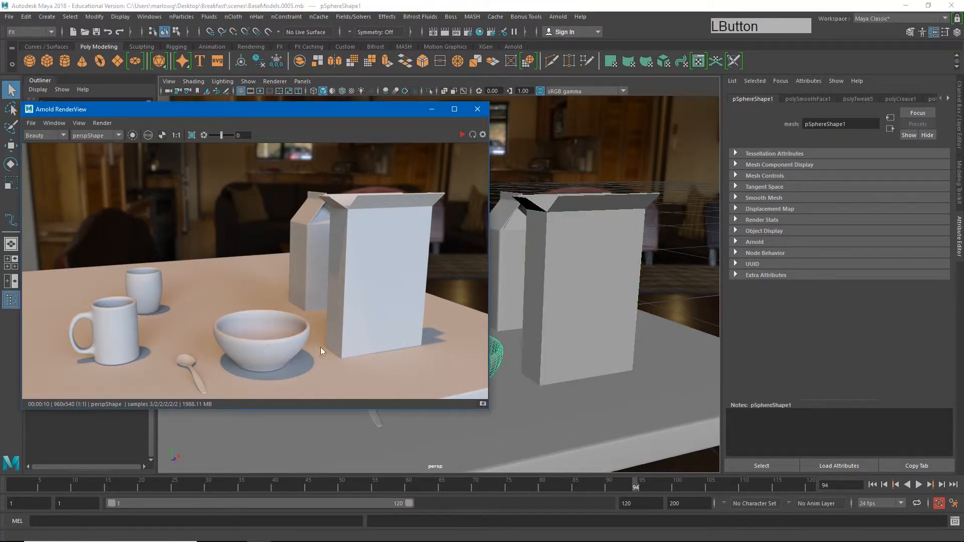
drag(392, 111, 268, 108)
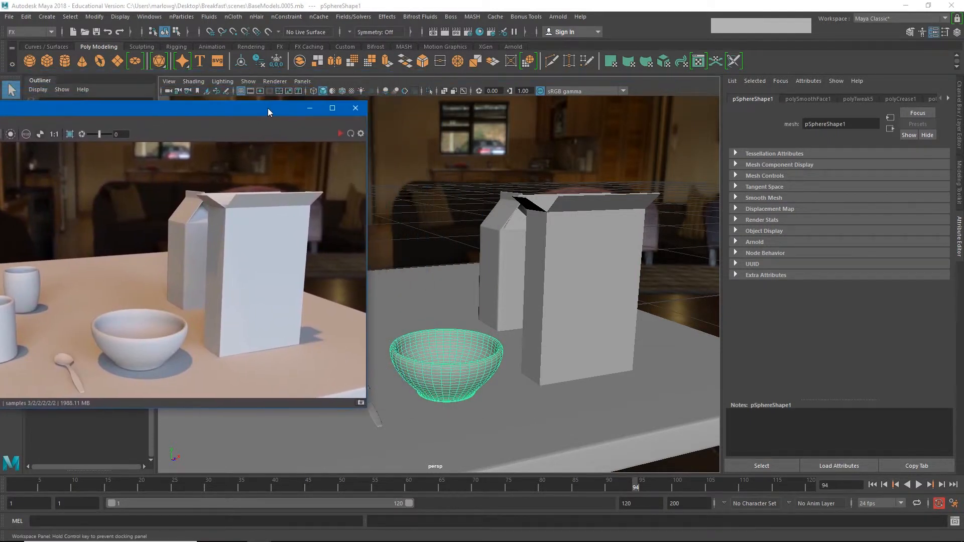
right_click(449, 372)
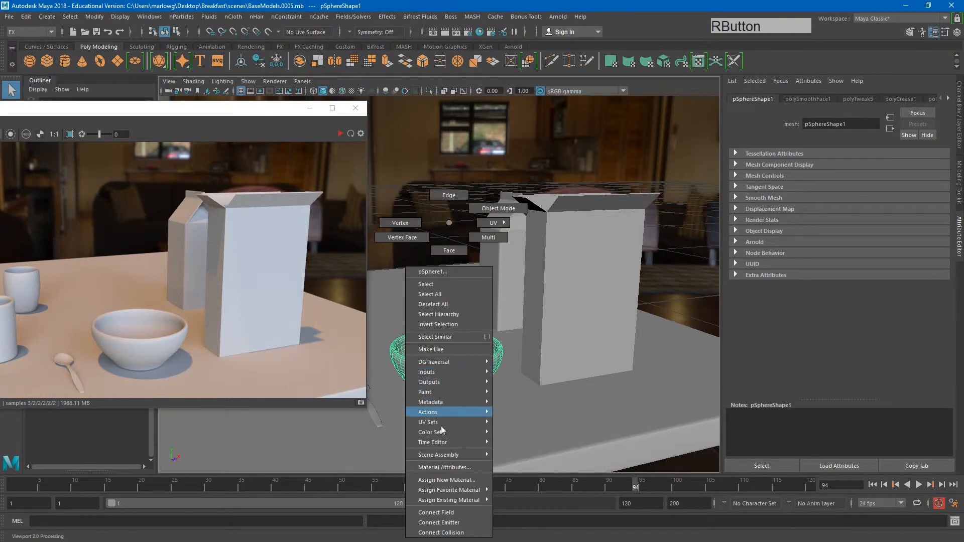
click(444, 481)
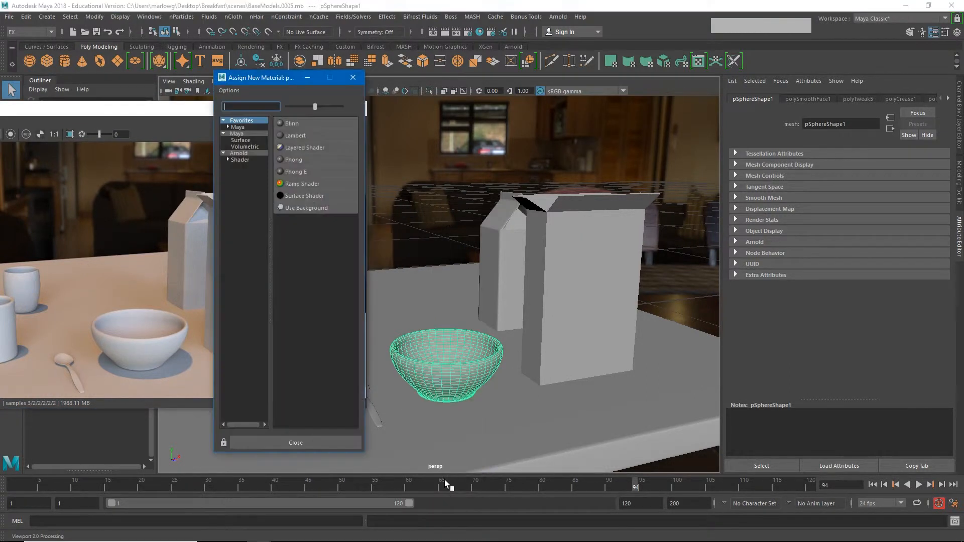
drag(253, 79, 595, 75)
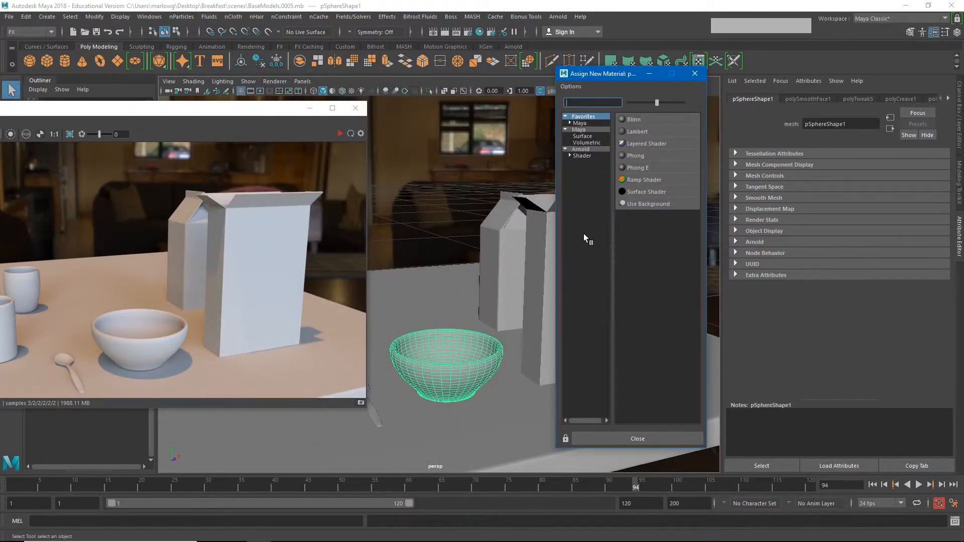
click(583, 156)
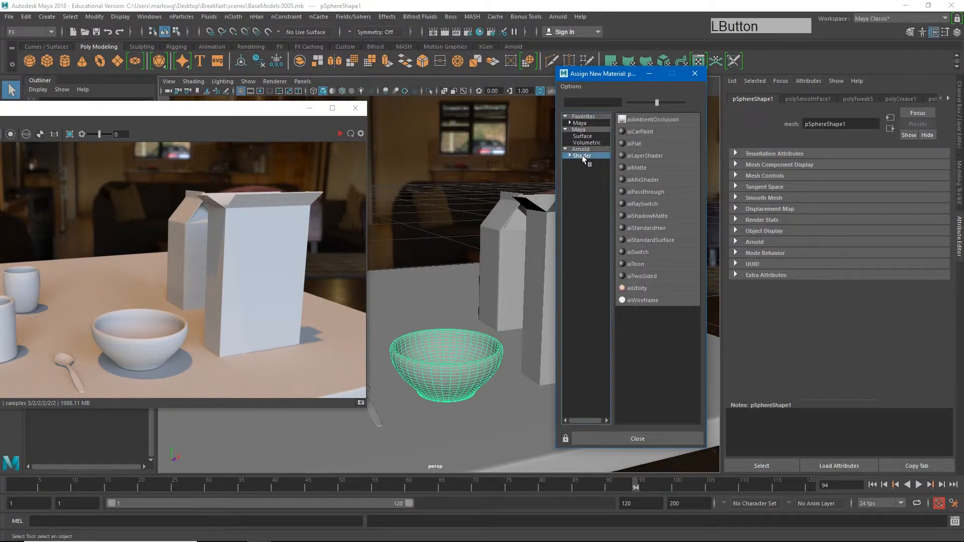
click(648, 240)
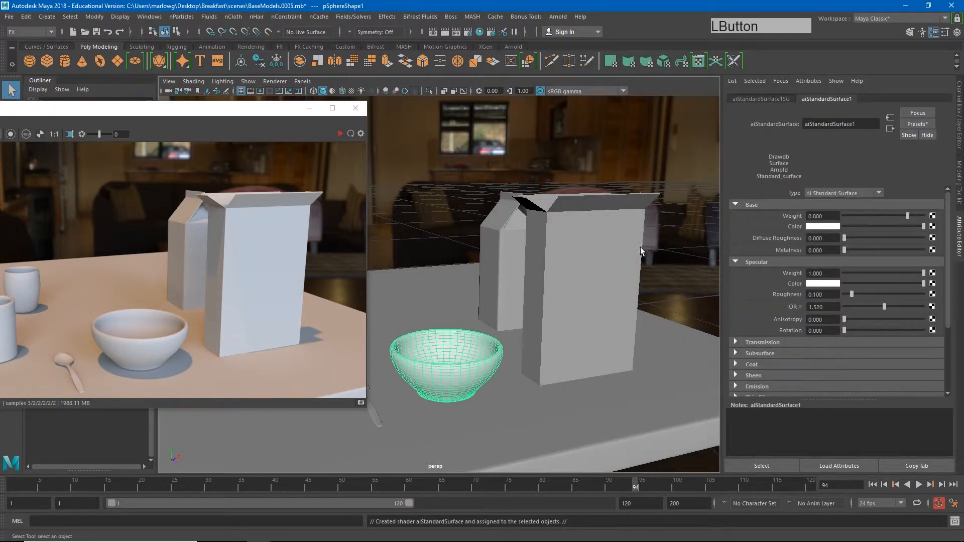
Start the live Arnold render and rename the bowl's new material BowlMAT.
click(339, 134)
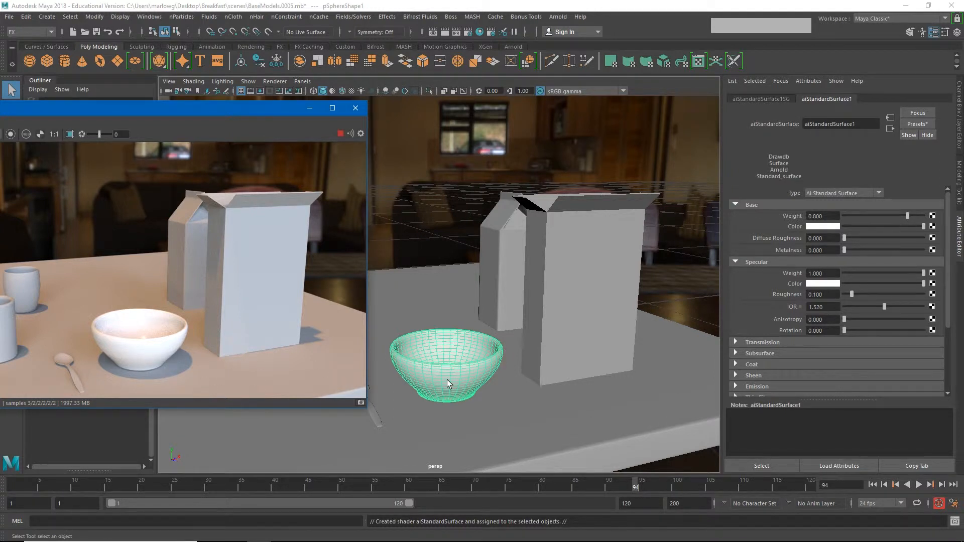
click(854, 125)
click(862, 126)
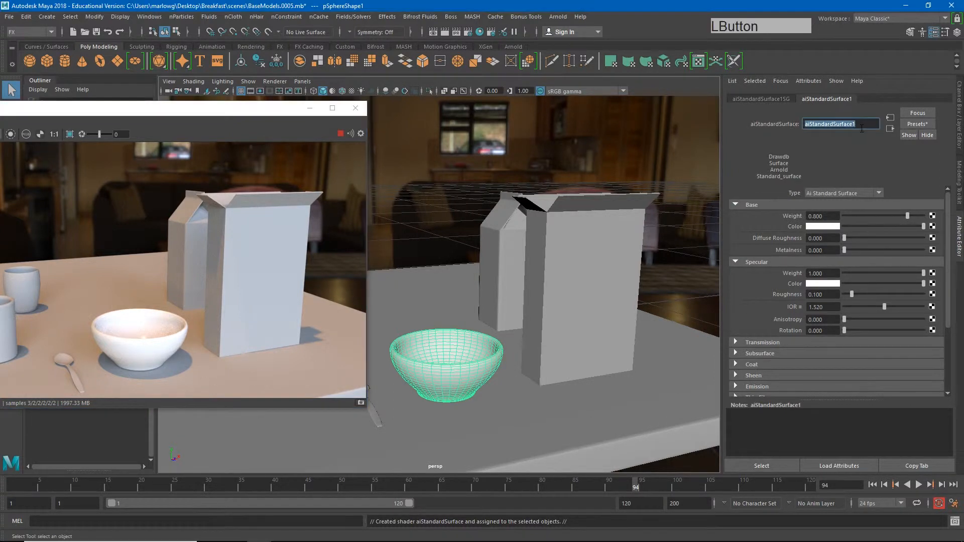
text(B)
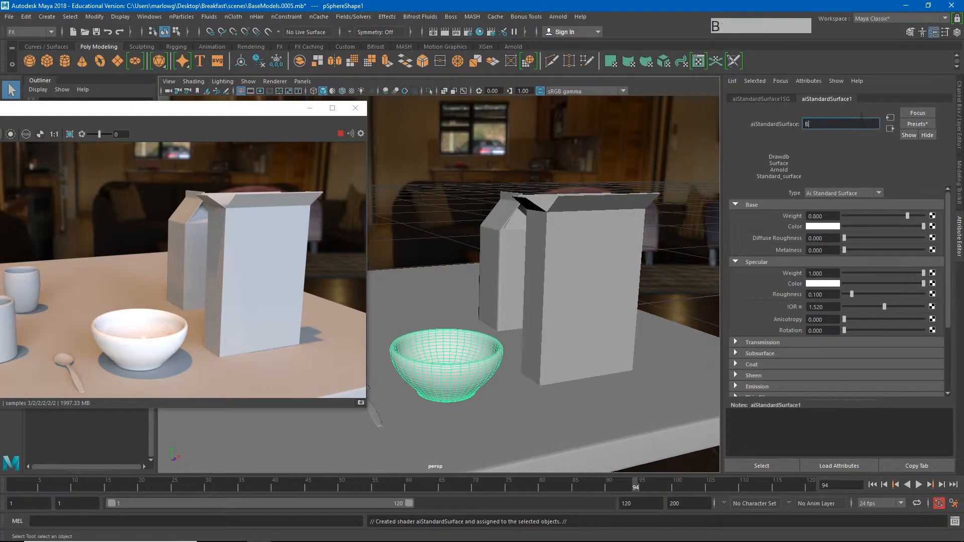
text(owlMAT)
key(Return)
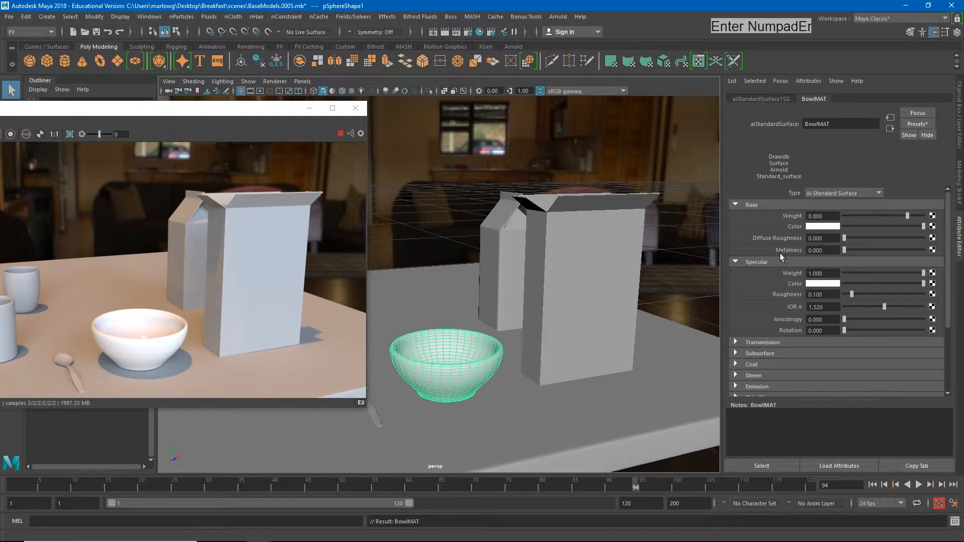
Set the base color of BowlMAT to a bright azure blue.
click(819, 227)
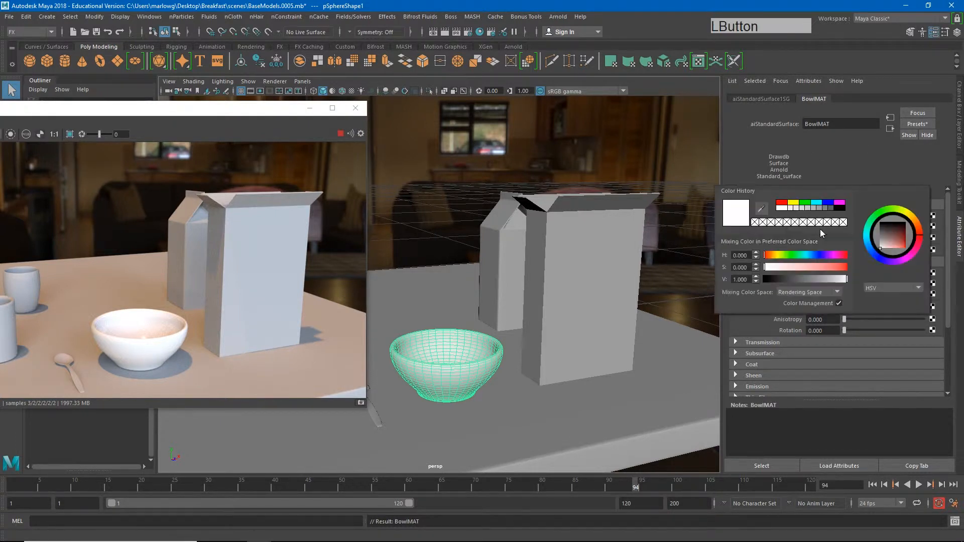
click(827, 204)
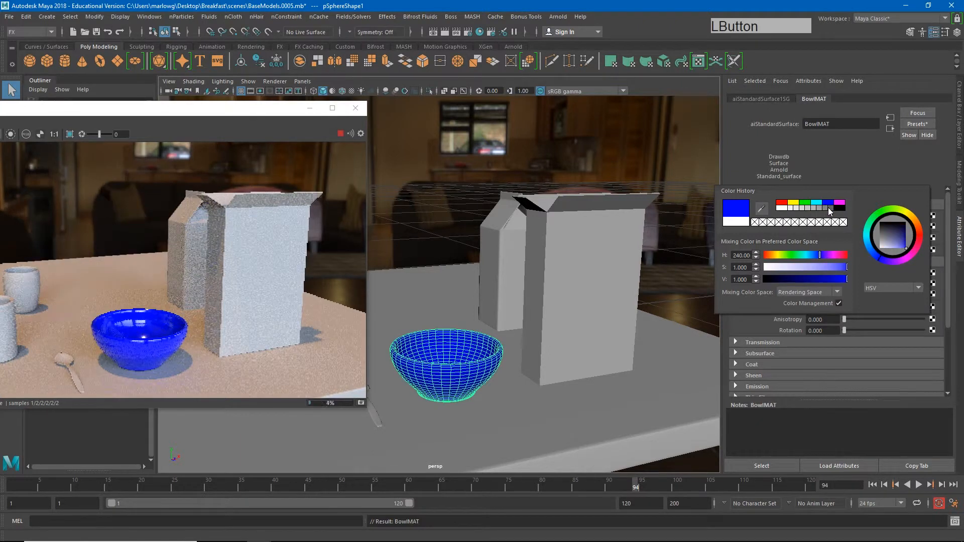
drag(818, 255, 815, 254)
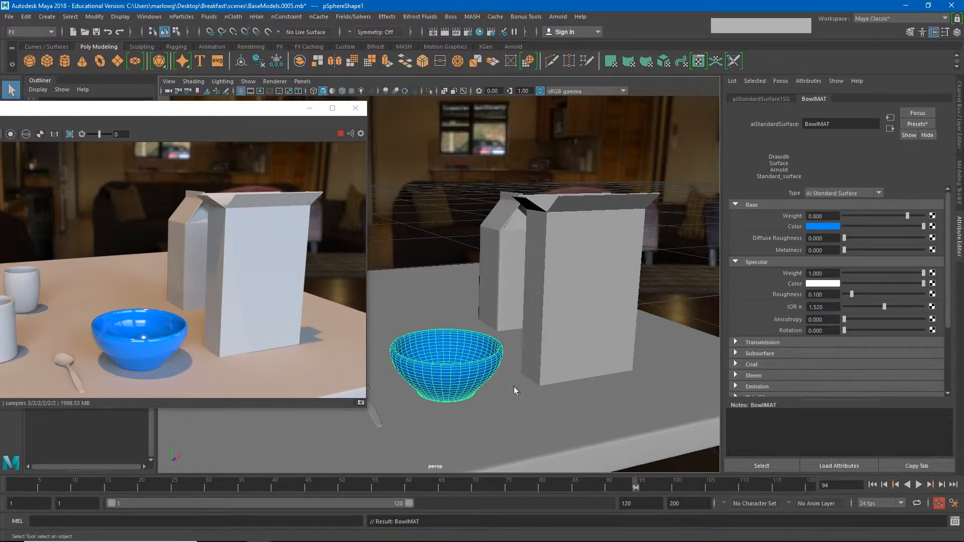
Replace the BowlMAT material settings with the Ceramic preset.
mouse_move(499, 385)
alt+mouse_down()
mouse_move(476, 383)
mouse_move(487, 386)
alt+mouse_up()
alt+middle_drag(487, 386, 610, 394)
alt+drag(507, 381, 469, 383)
alt+middle_drag(468, 384, 561, 386)
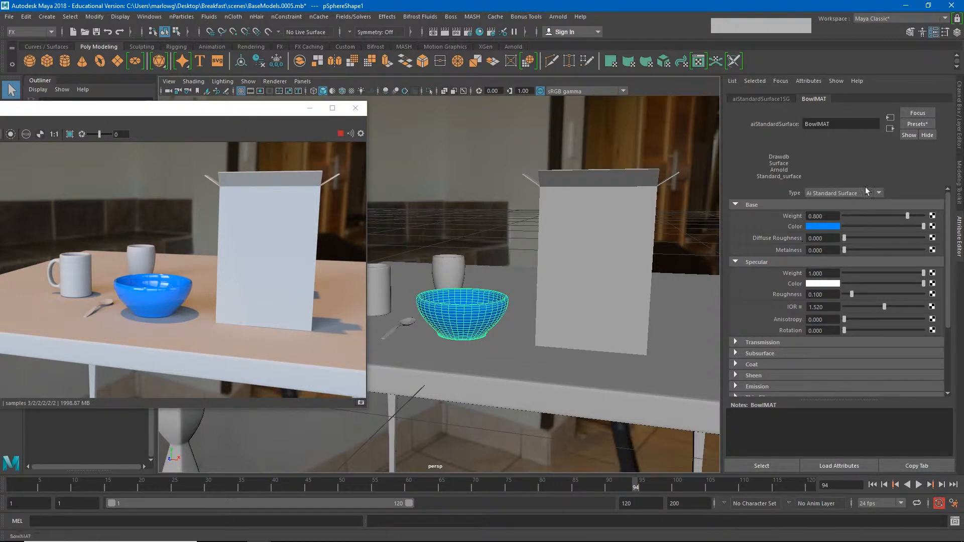
click(917, 123)
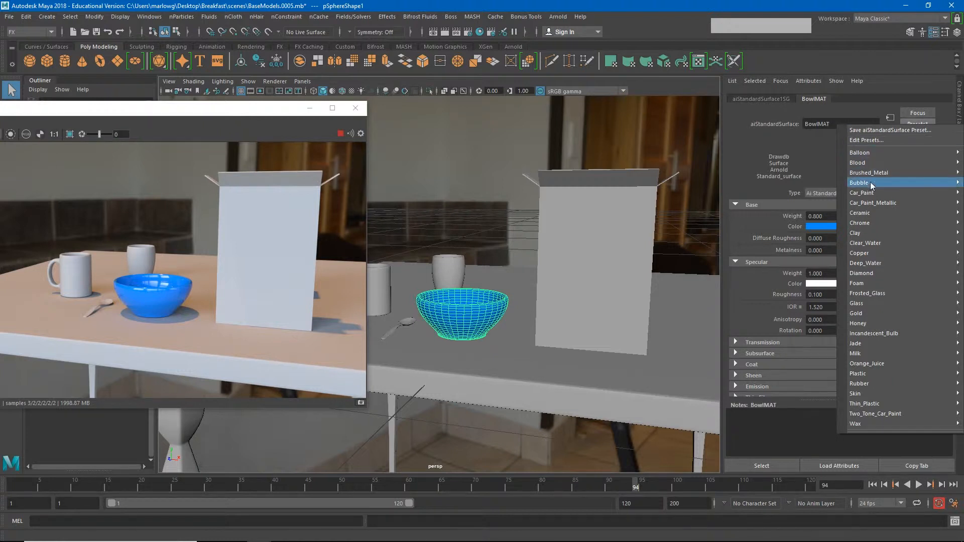
mouse_move(864, 213)
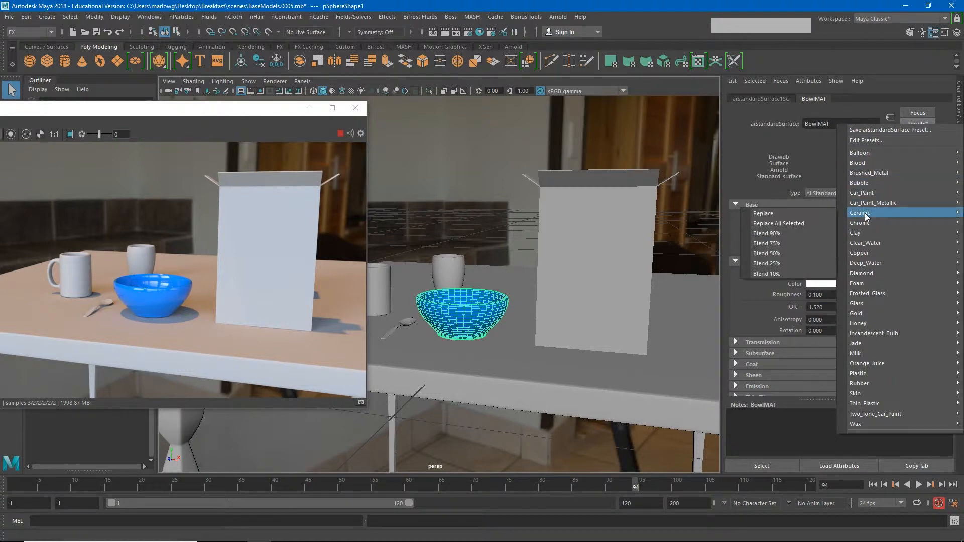
click(792, 214)
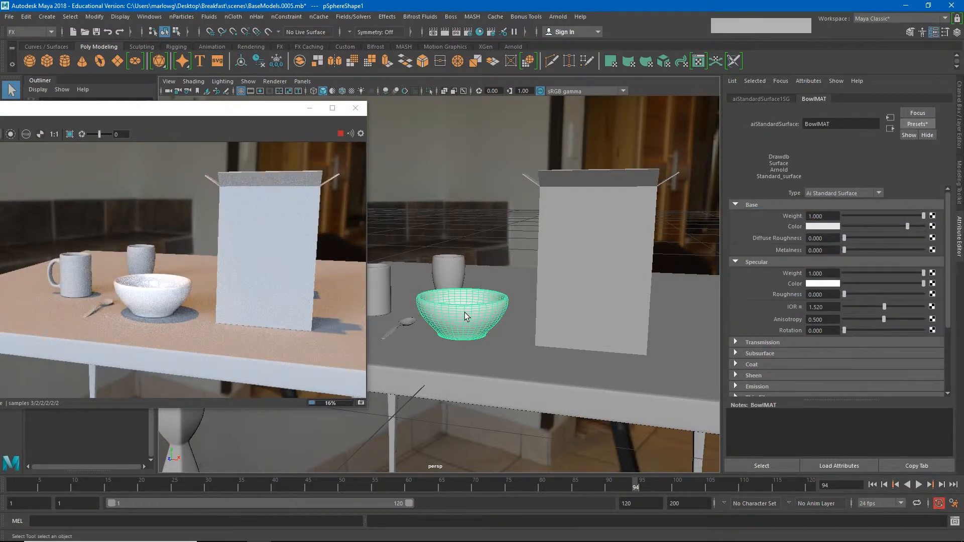
Reapply the azure blue from the color history as BowlMAT's base color and stop the live render.
click(820, 229)
click(828, 227)
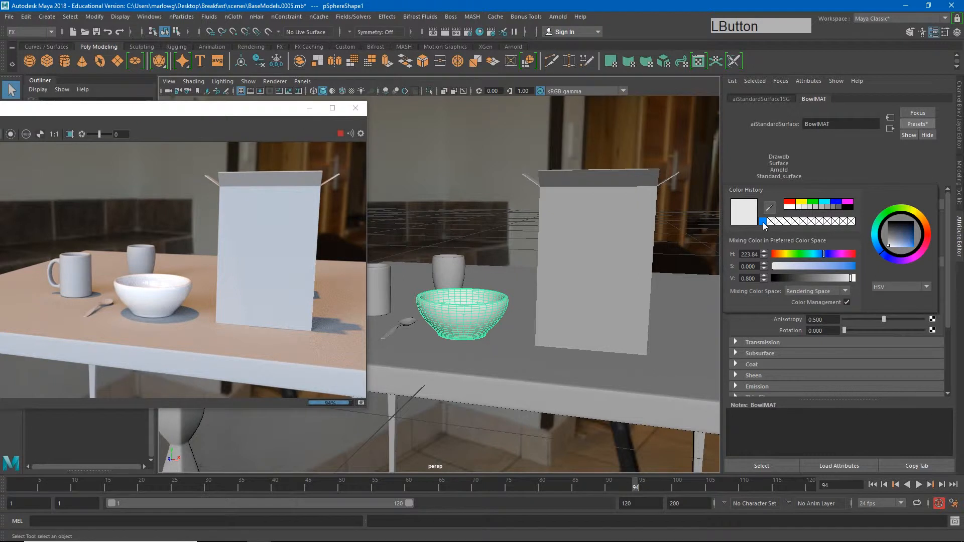
click(763, 222)
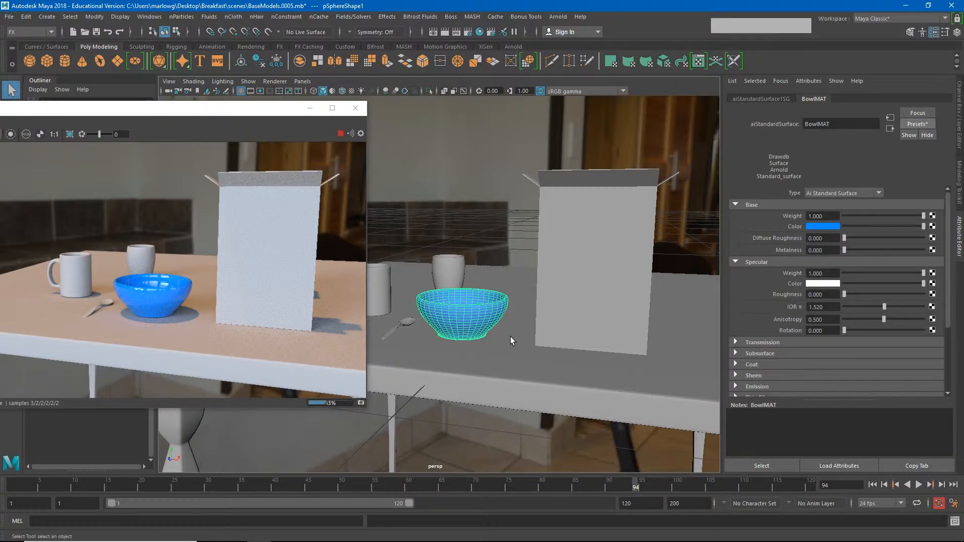
click(340, 135)
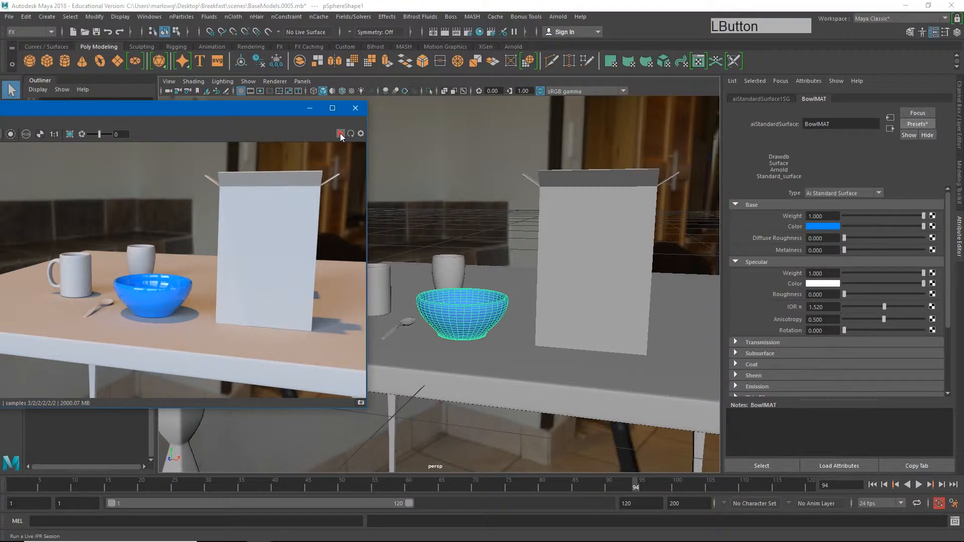
Rename the bowl object as Bowl.
alt+drag(481, 335, 526, 334)
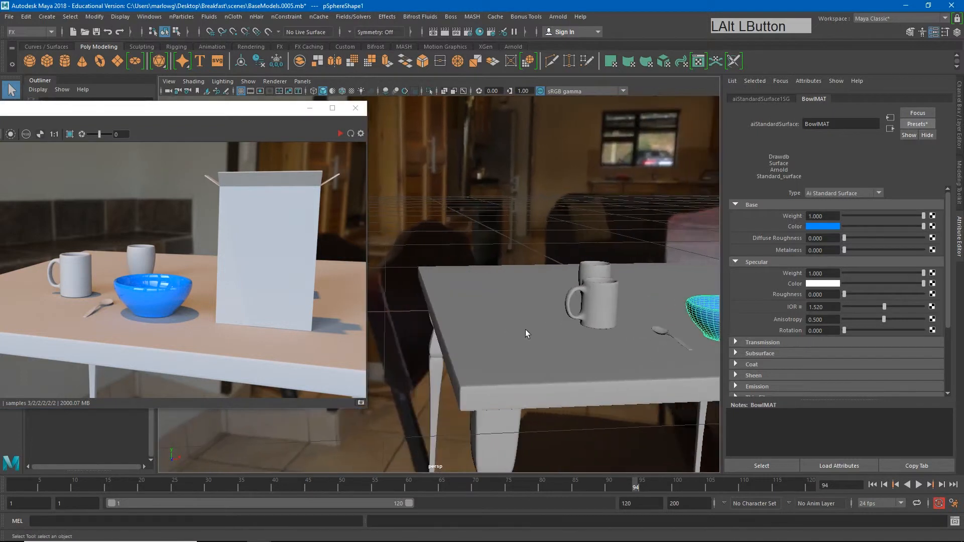
alt+middle_drag(527, 334, 508, 297)
alt+right_drag(508, 297, 610, 337)
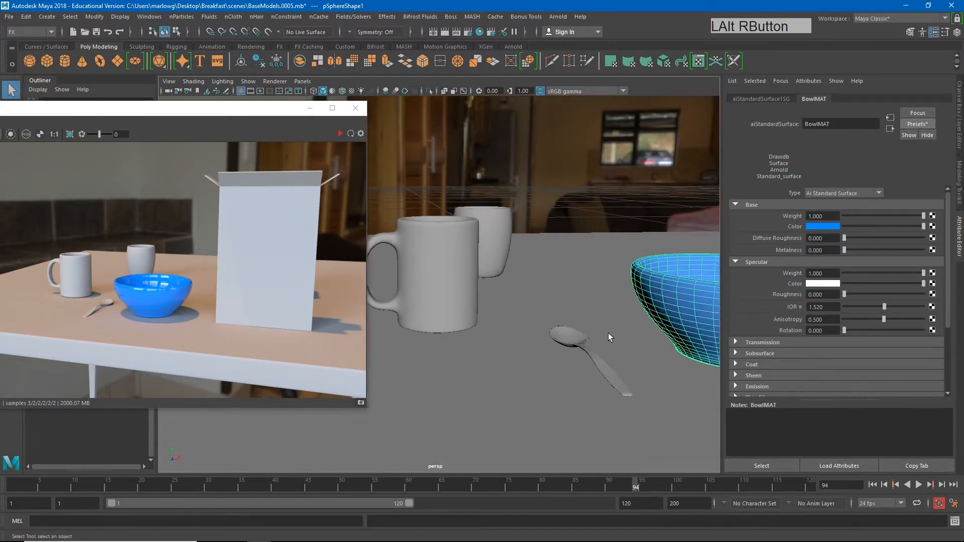
alt+middle_drag(609, 337, 489, 356)
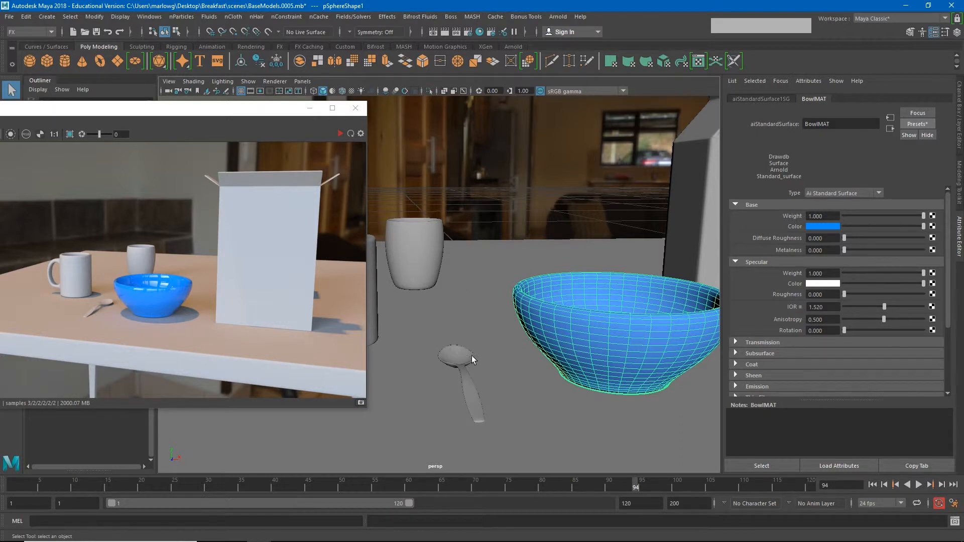
click(463, 372)
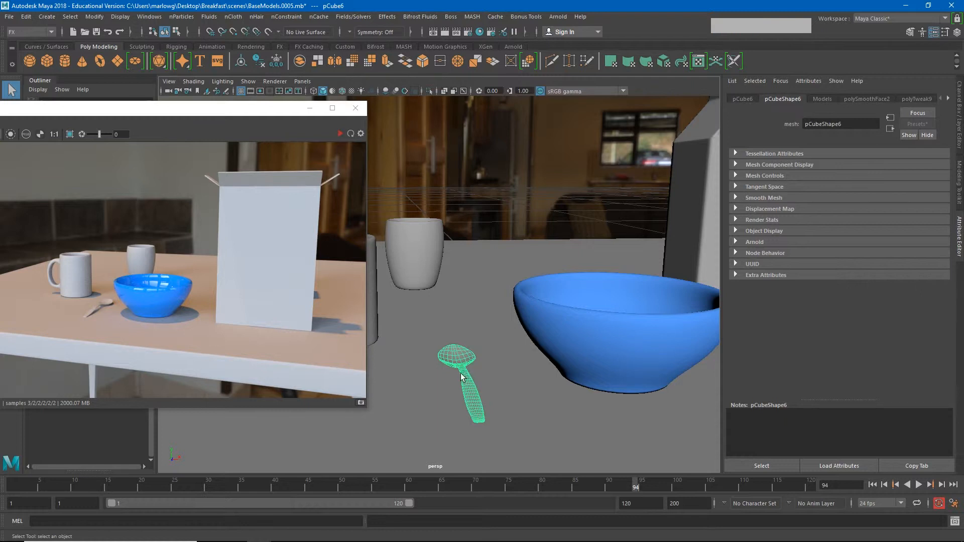
drag(165, 108, 269, 280)
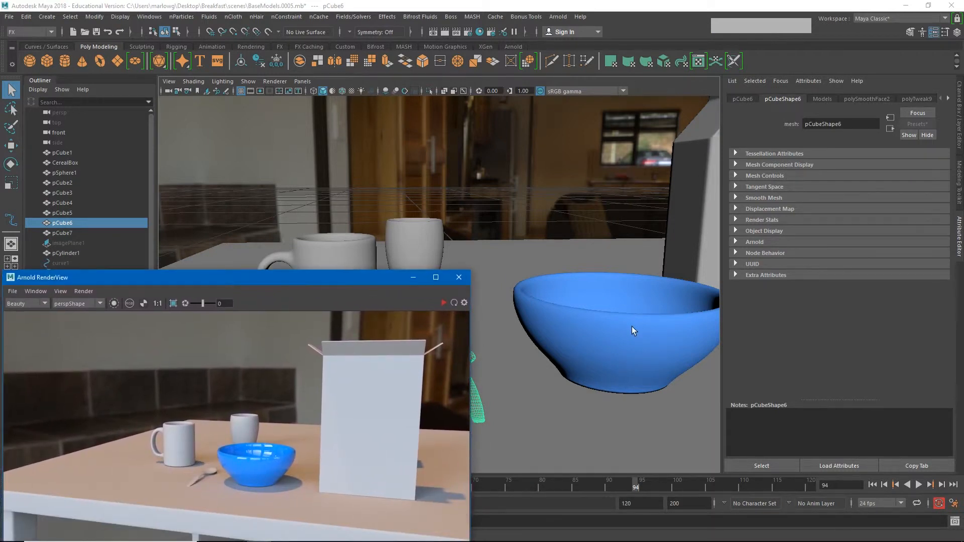
click(619, 328)
double_click(68, 173)
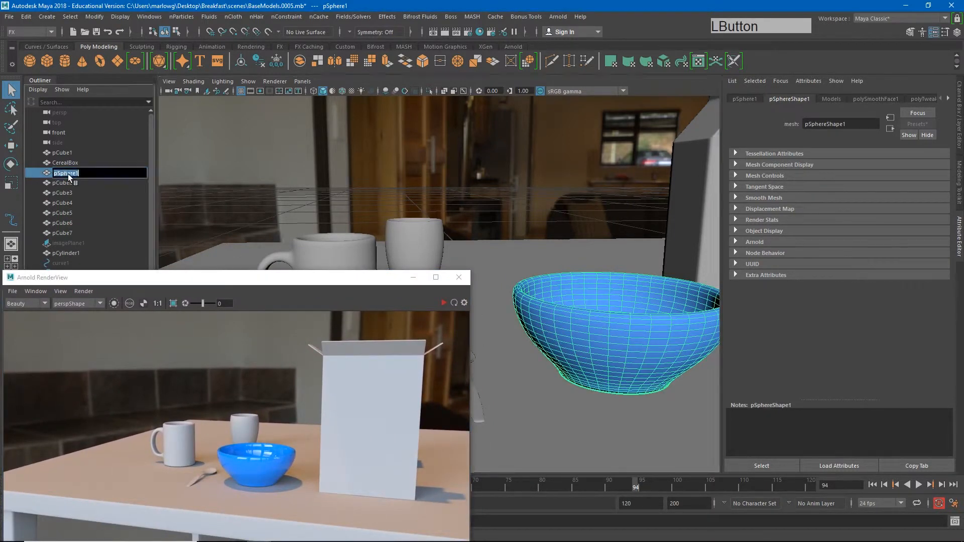
text(Bowl)
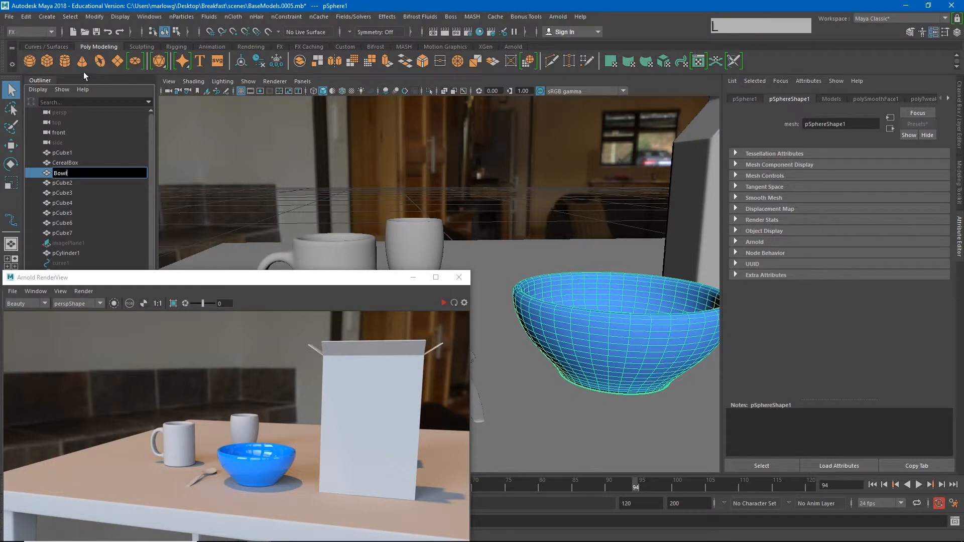
key(Return)
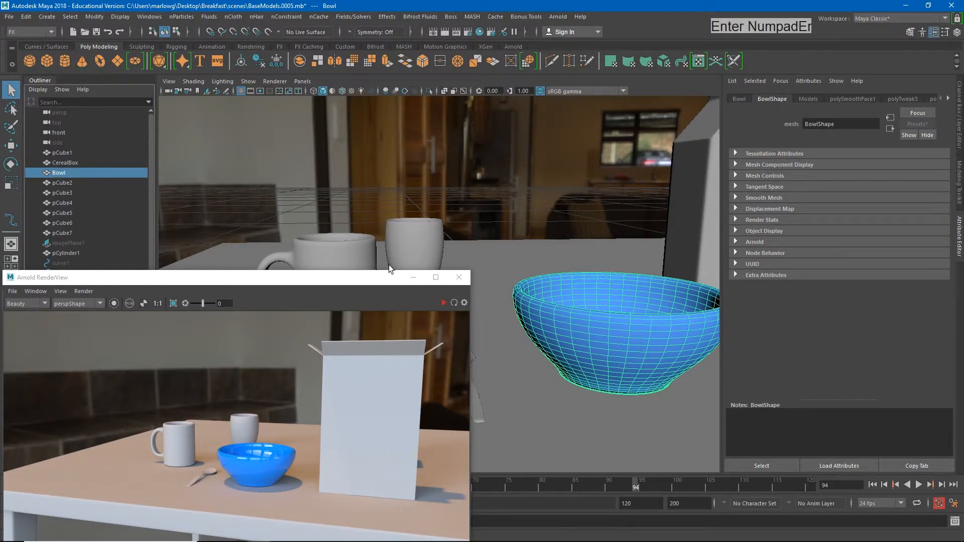
Rename the spoon object as Spoon.
drag(341, 284, 243, 293)
click(470, 388)
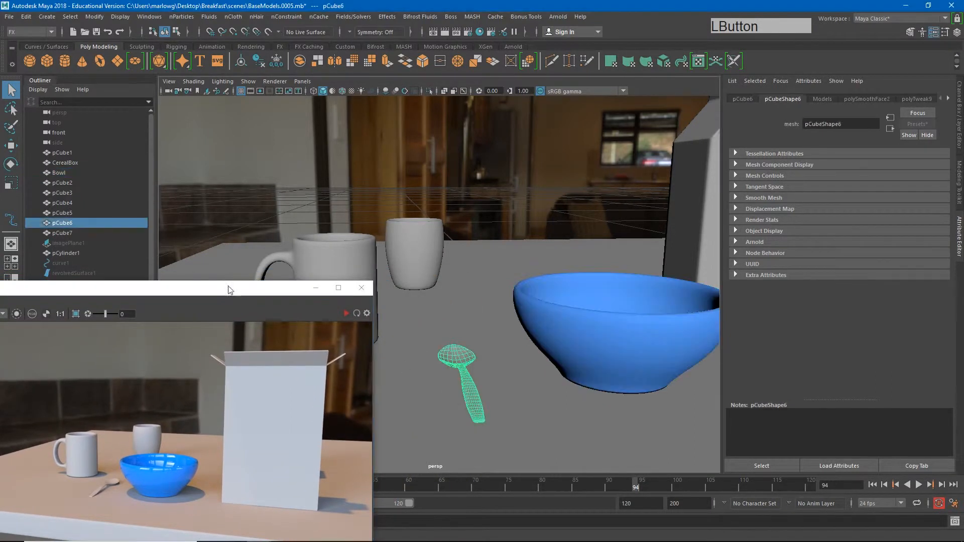
double_click(64, 223)
text(Spoon)
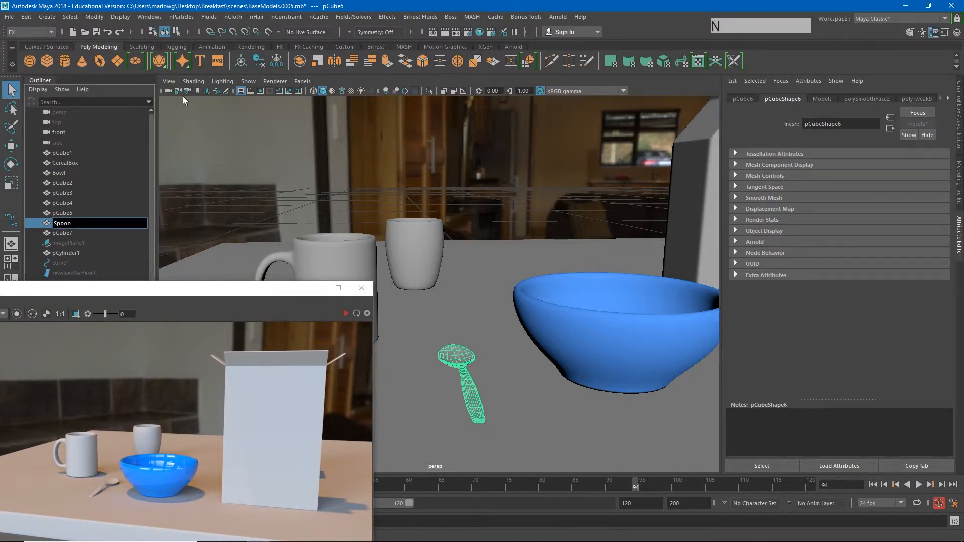
key(Return)
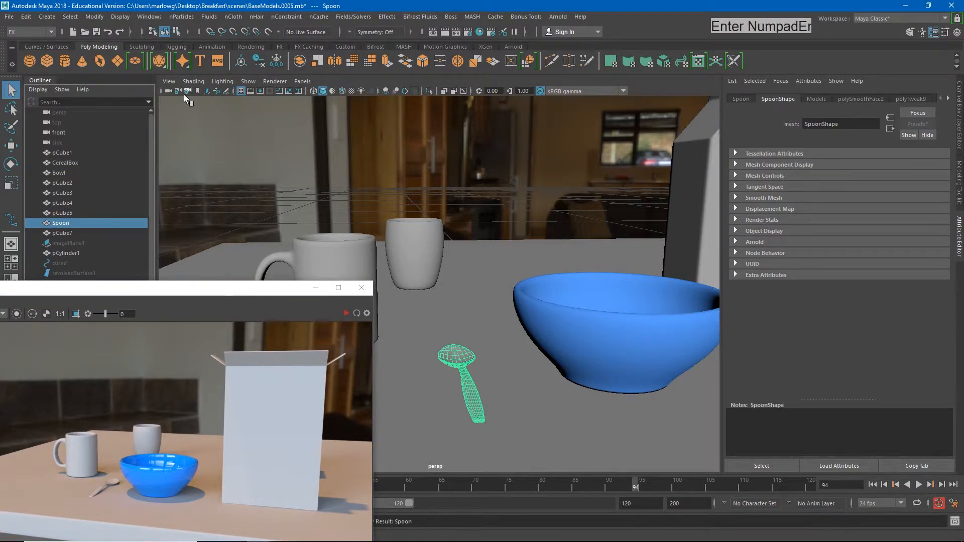
Assign a new Arnold aiStandardSurface material to the spoon and preview it with a brief live render.
drag(263, 293, 309, 147)
right_click(467, 375)
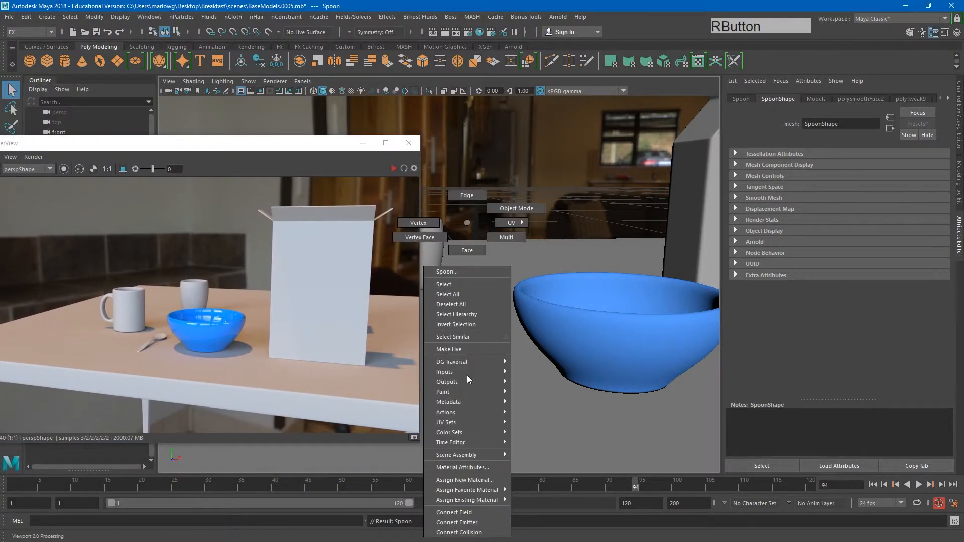
right_drag(467, 375, 462, 481)
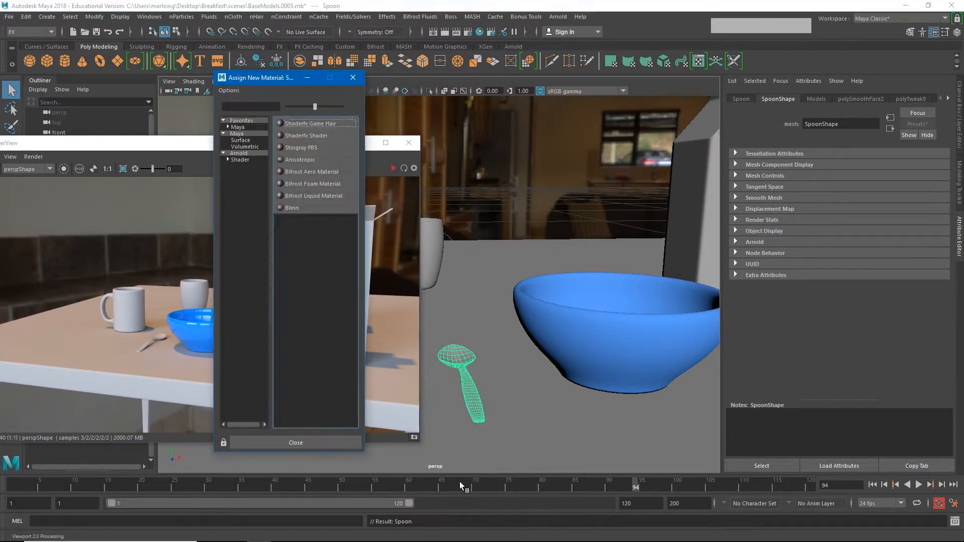
click(240, 160)
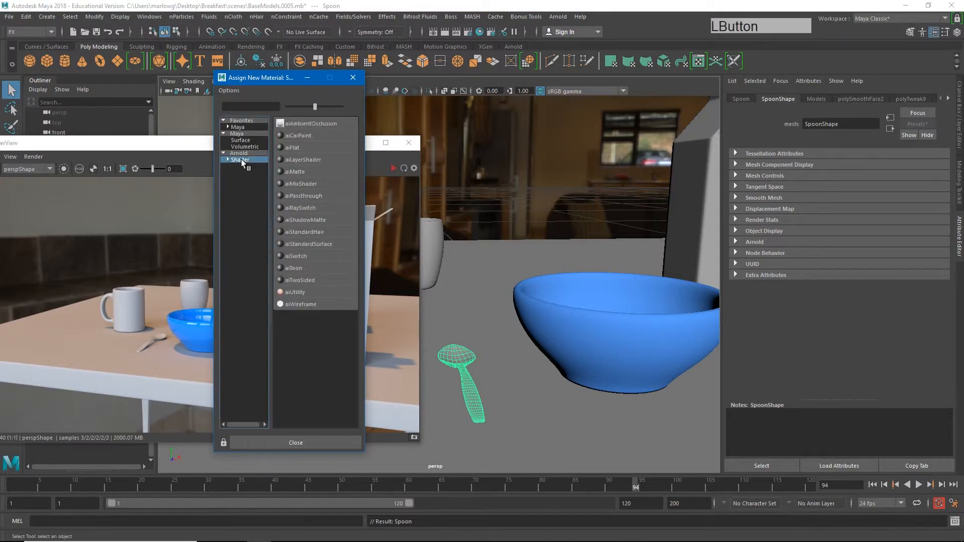
click(320, 244)
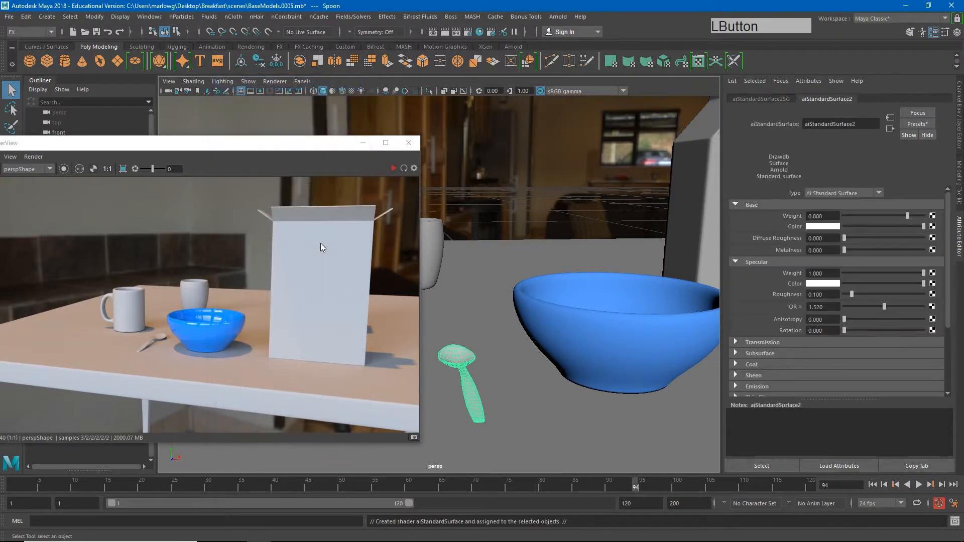
click(392, 168)
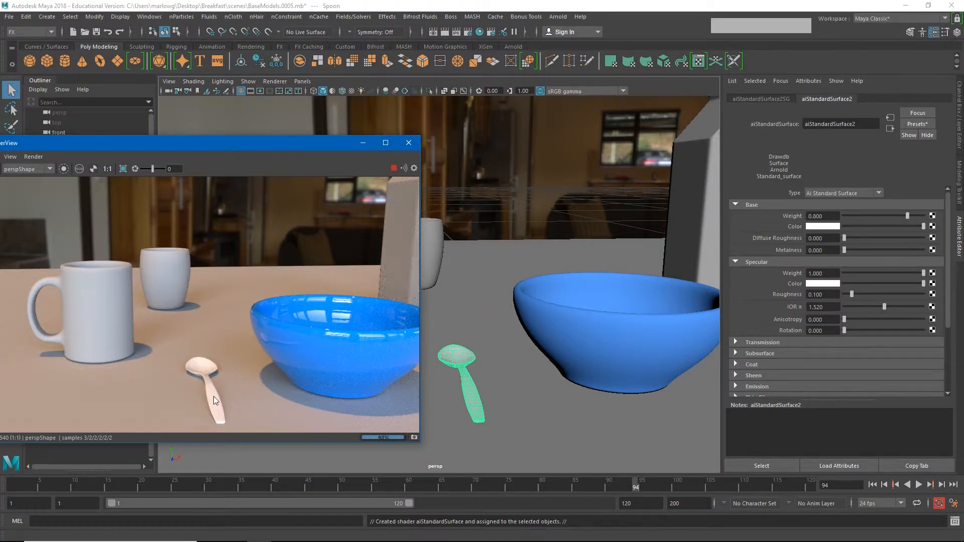
click(394, 169)
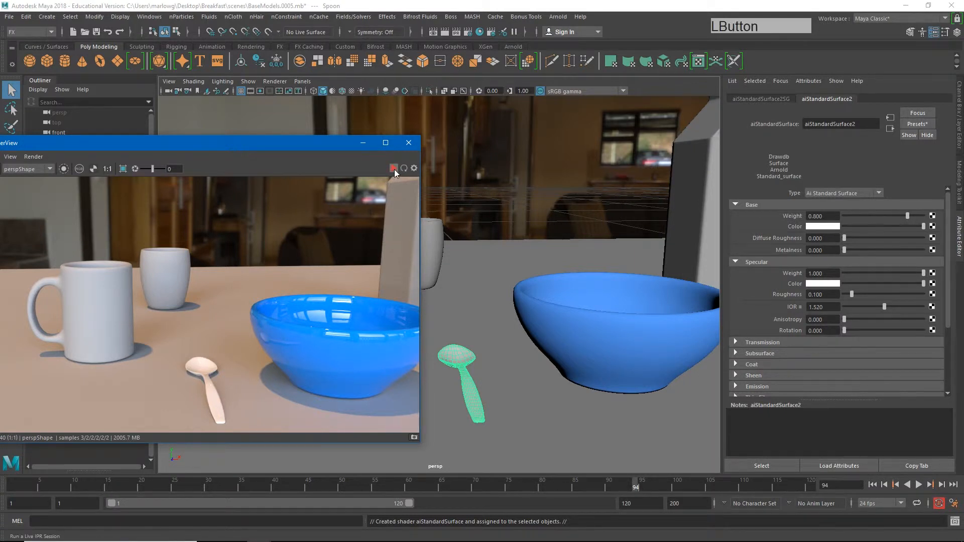
Rename the spoon's new material as SpoonMAT.
double_click(855, 124)
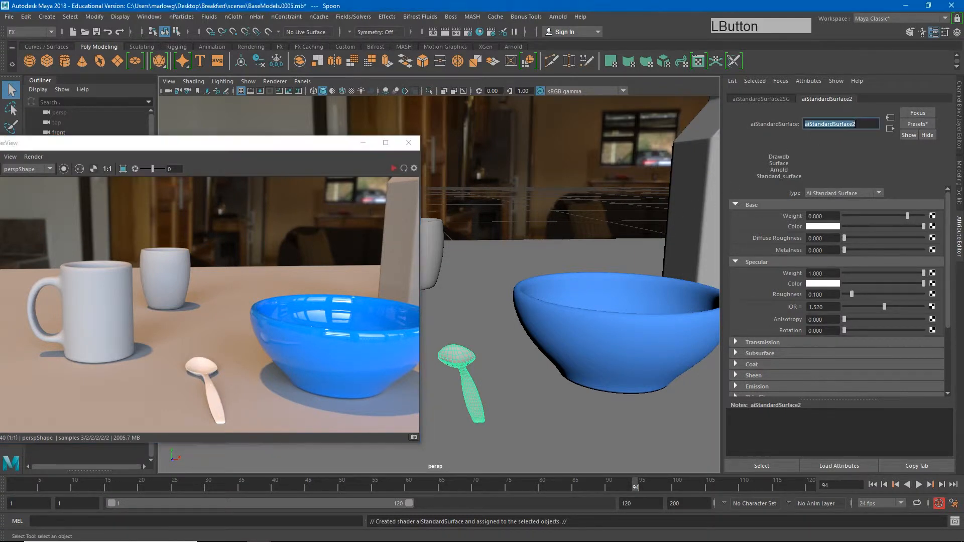
text(Spoo)
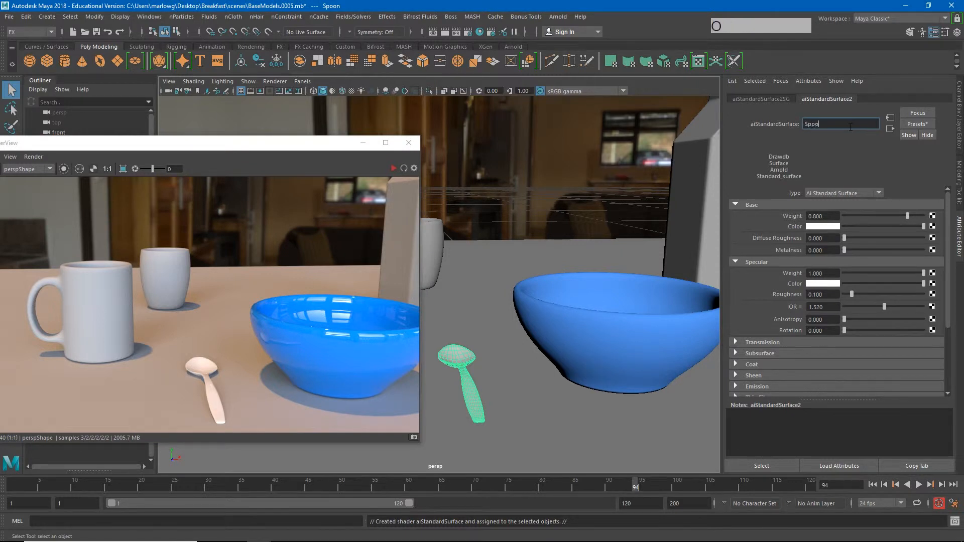
text(nMAT)
key(Return)
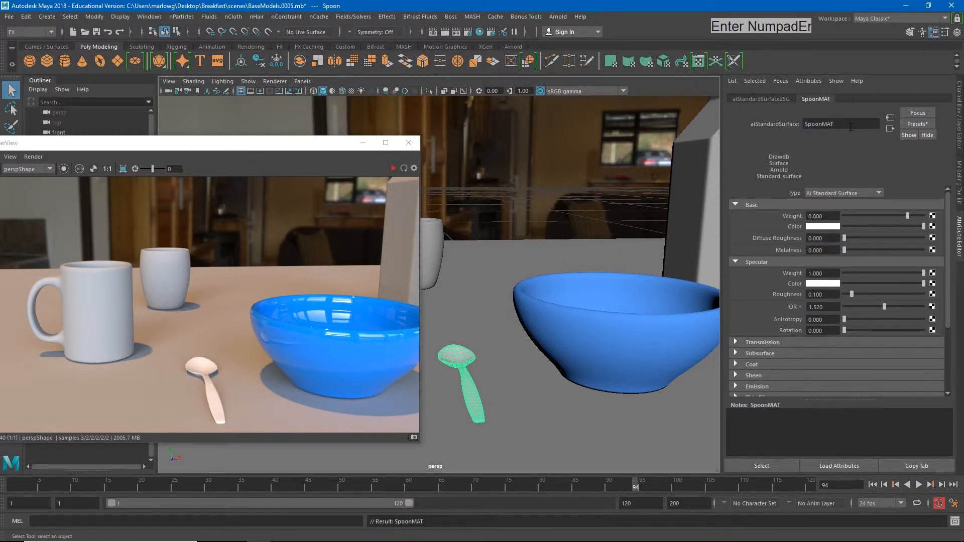
Replace the SpoonMAT material settings with the Chrome preset.
click(916, 123)
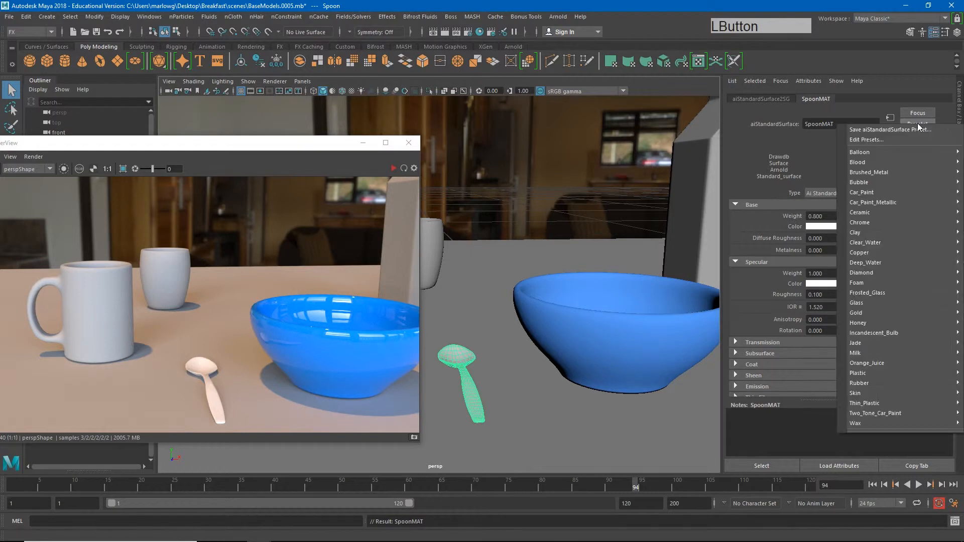
mouse_move(867, 224)
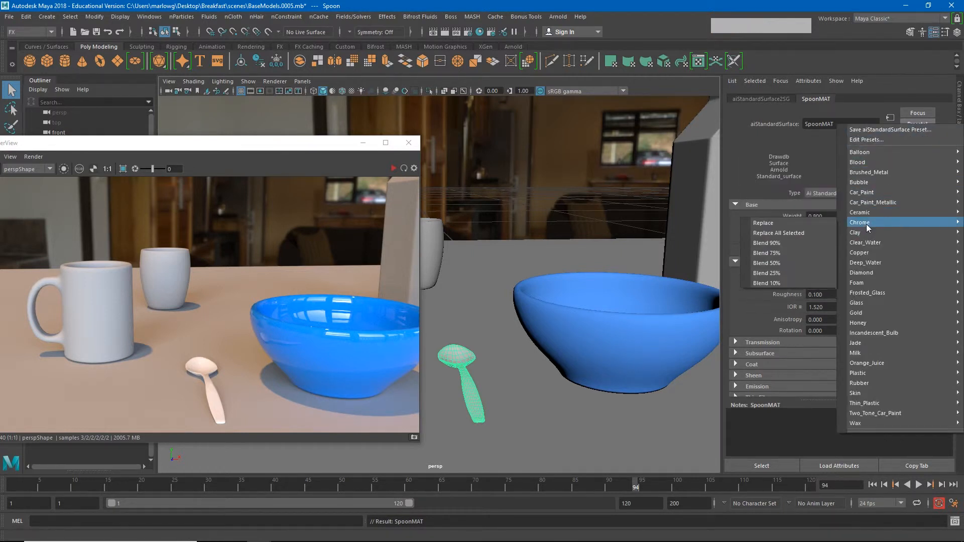
click(800, 222)
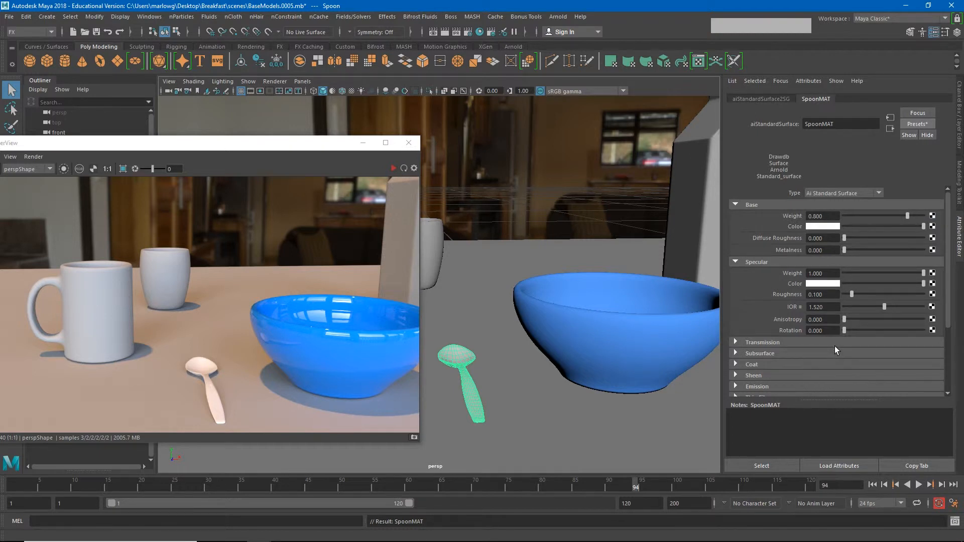
click(915, 125)
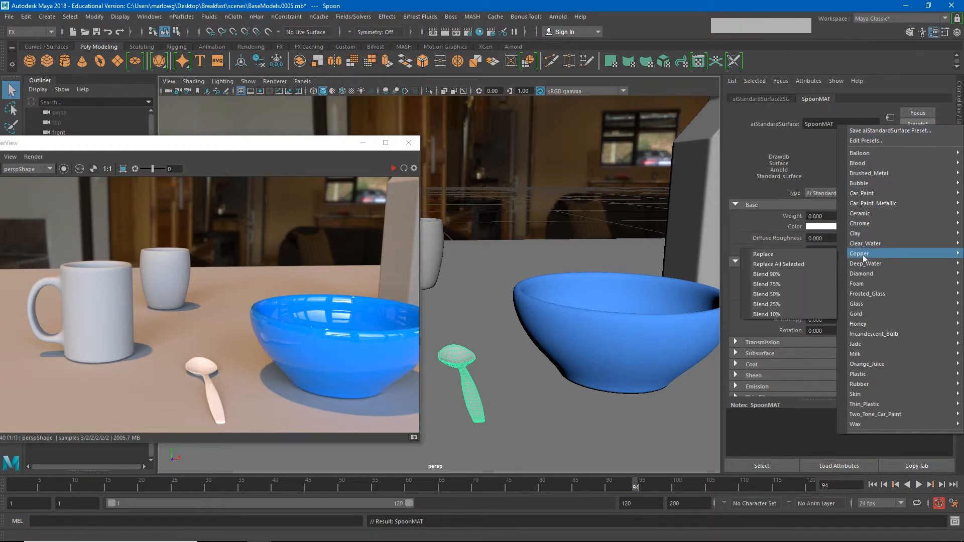
click(800, 227)
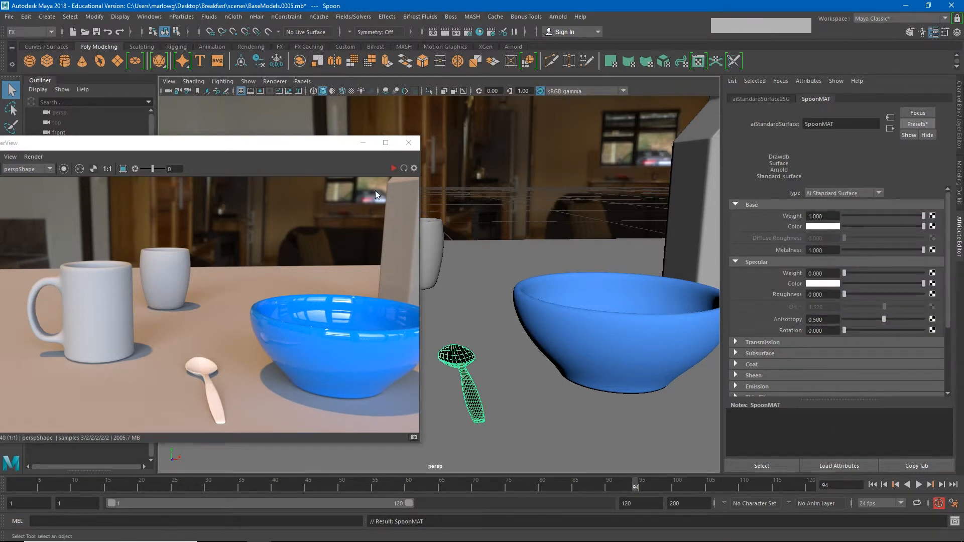
Start the live render and inspect the chrome spoon from a different angle.
click(393, 167)
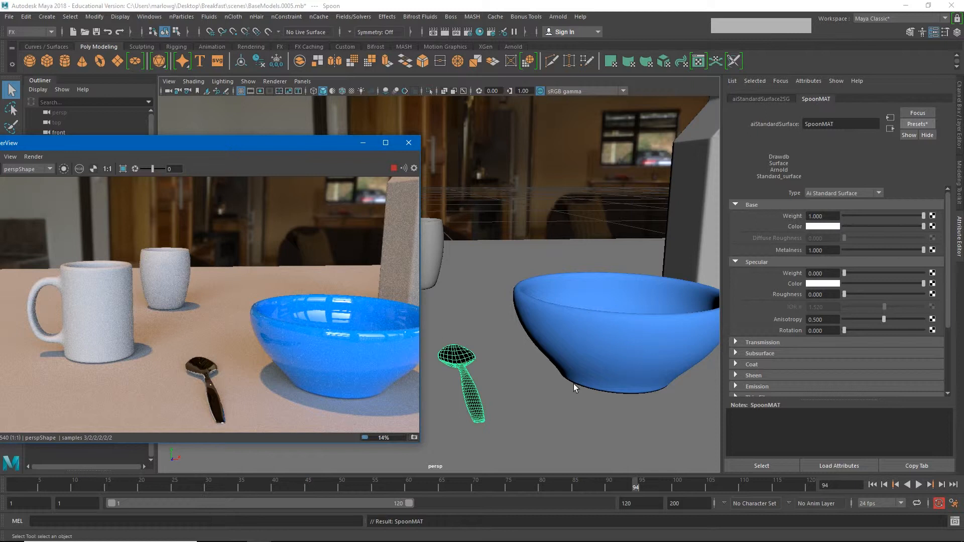
alt+drag(504, 402, 583, 400)
alt+middle_drag(584, 401, 521, 399)
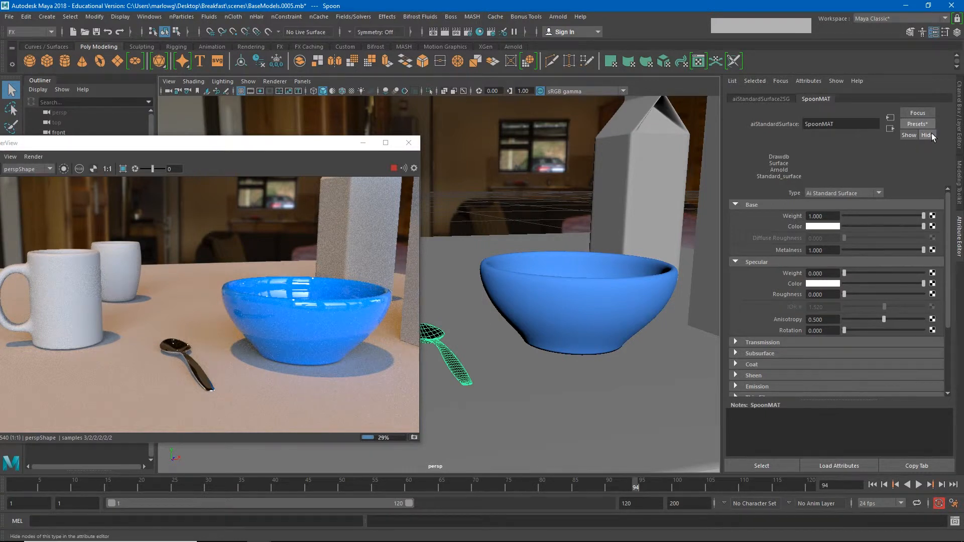
Blend the Brushed_Metal preset into SpoonMAT at 10% and again at 50%.
click(917, 124)
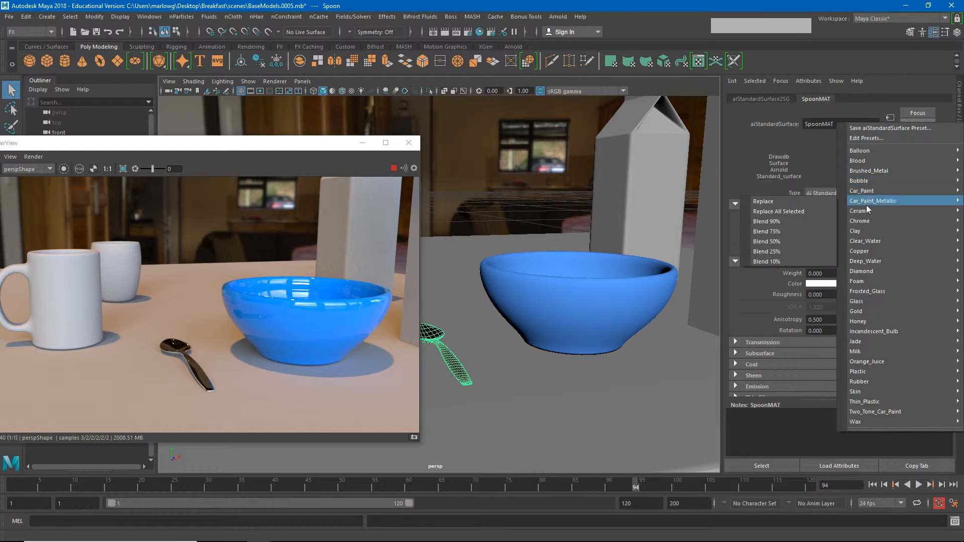
mouse_move(864, 176)
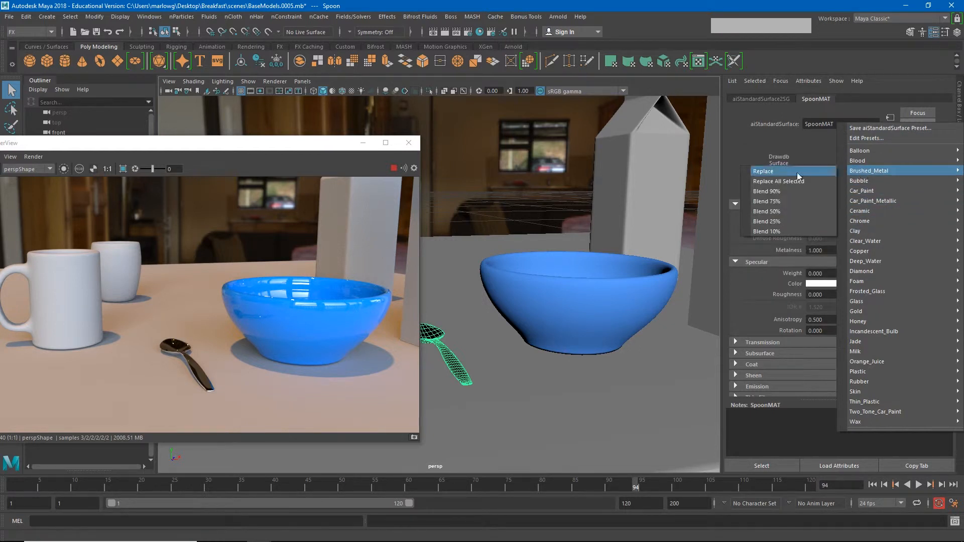
click(770, 231)
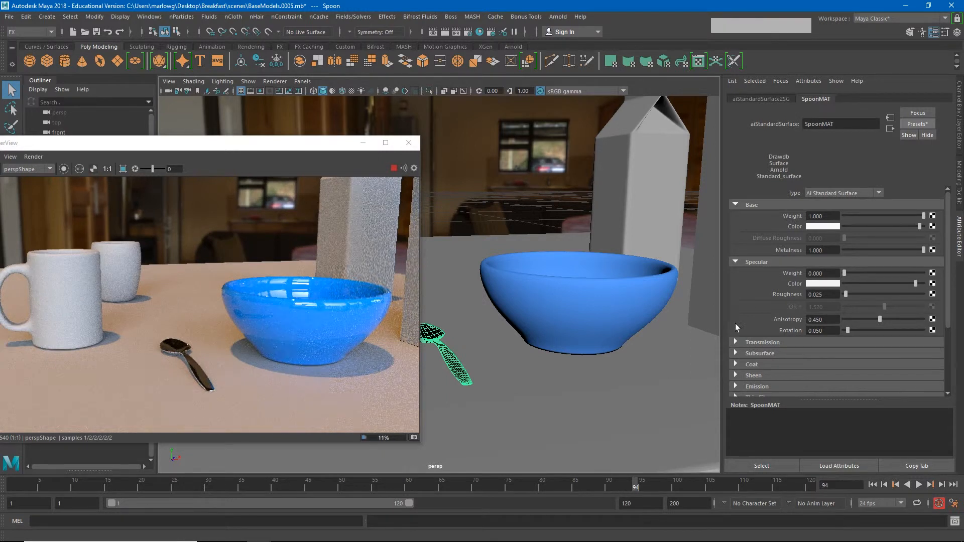
click(917, 123)
mouse_move(860, 173)
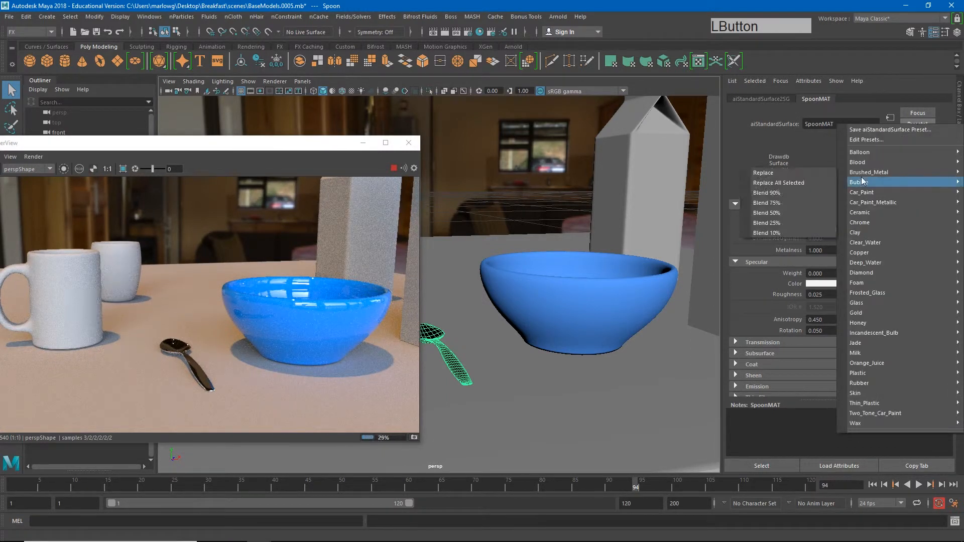
click(769, 212)
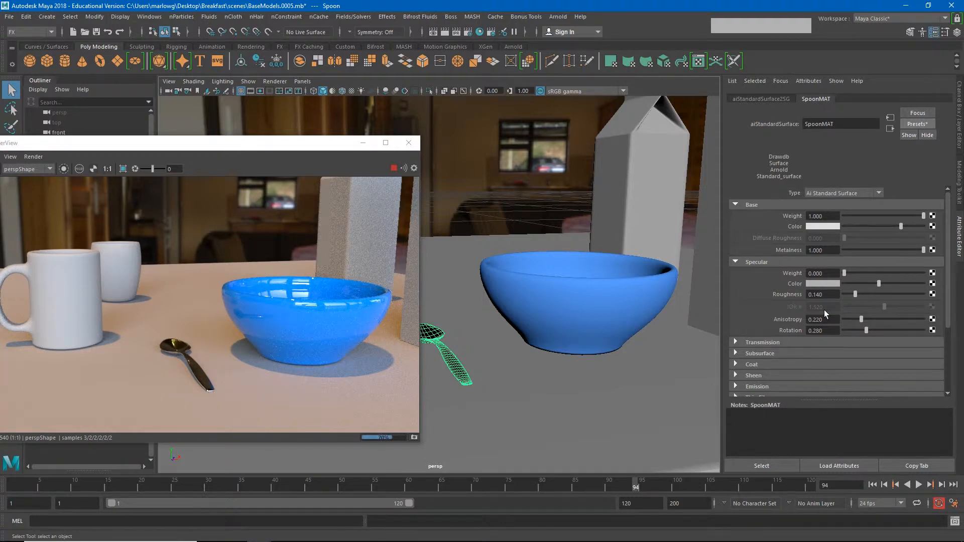
Lower SpoonMAT's base metalness to about 0.962 and stop the live render.
drag(925, 252, 921, 250)
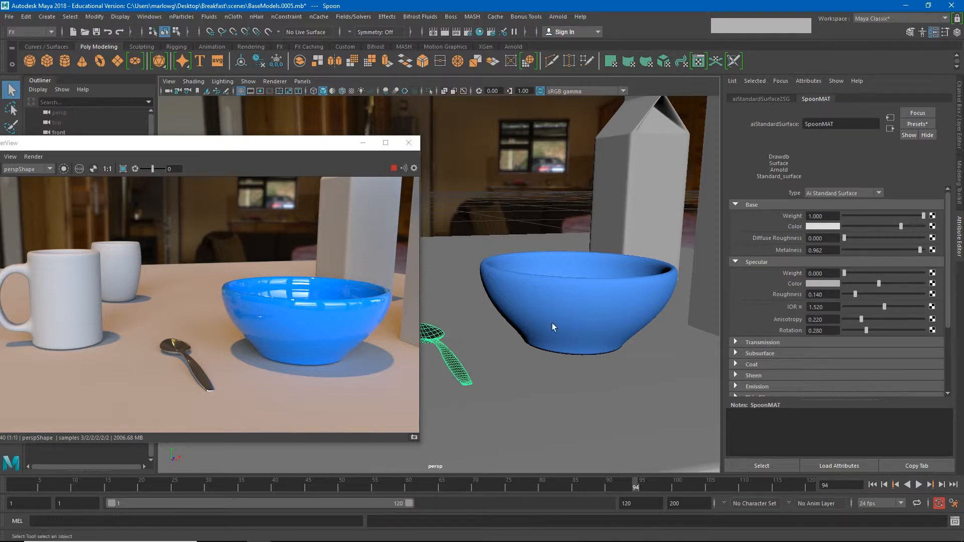
click(393, 169)
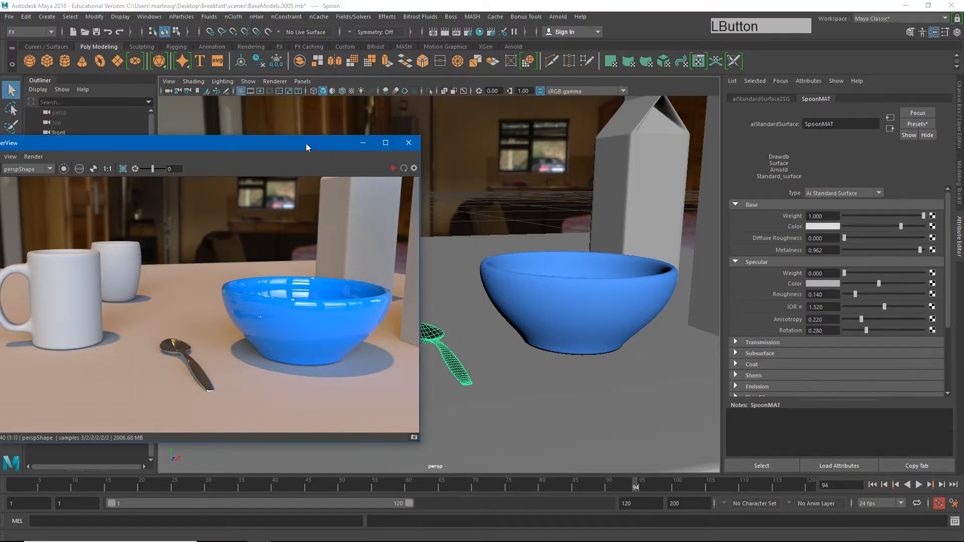
Select the handleless cup, frame it in the perspective view and start the live render.
drag(306, 143, 472, 288)
click(367, 228)
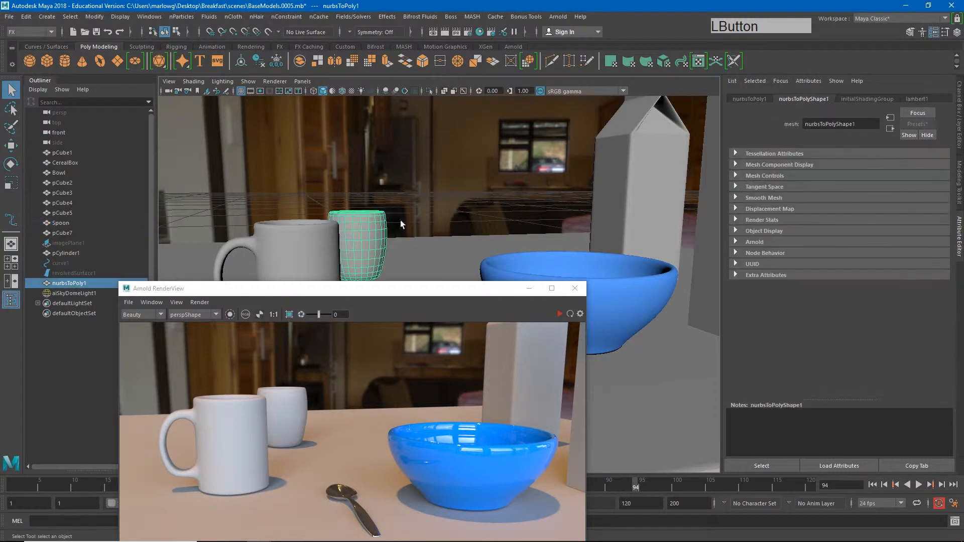
key(f)
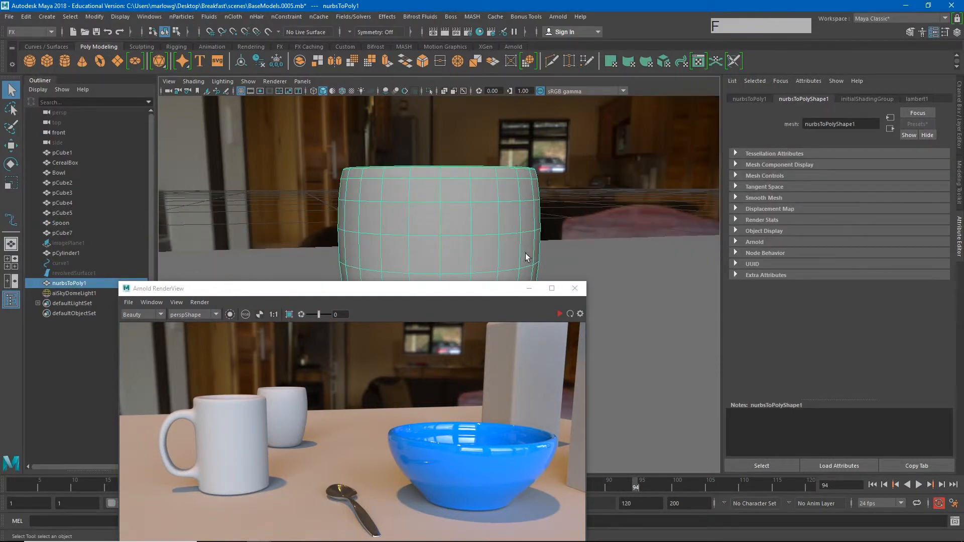
alt+drag(526, 255, 400, 247)
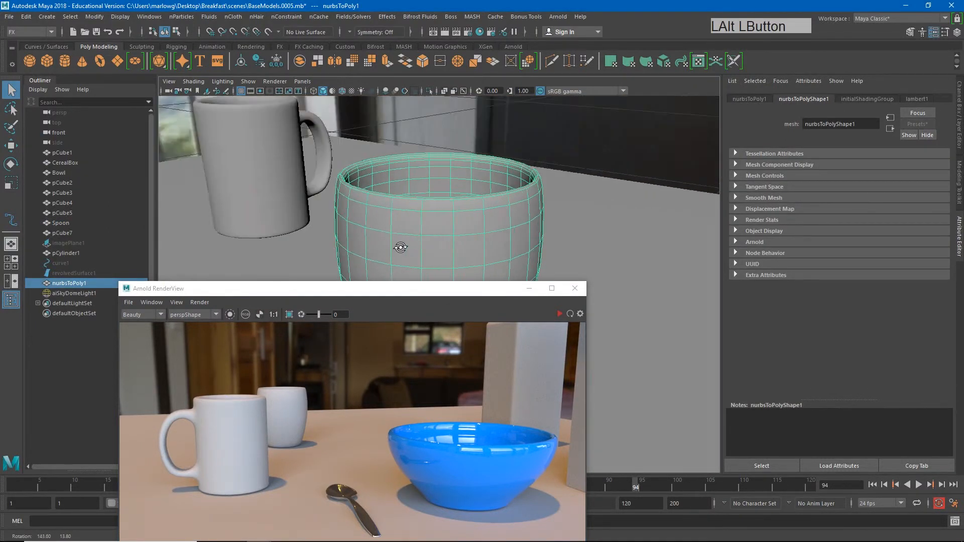
alt+right_drag(401, 247, 578, 252)
drag(461, 293, 274, 103)
click(382, 123)
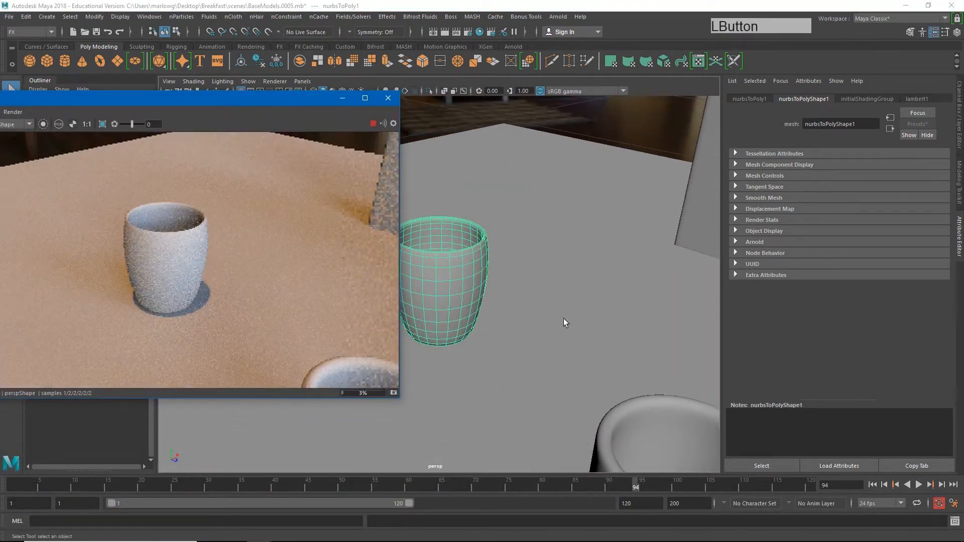
Assign a new Arnold aiStandardSurface material to the handleless cup.
alt+right_drag(607, 336, 598, 364)
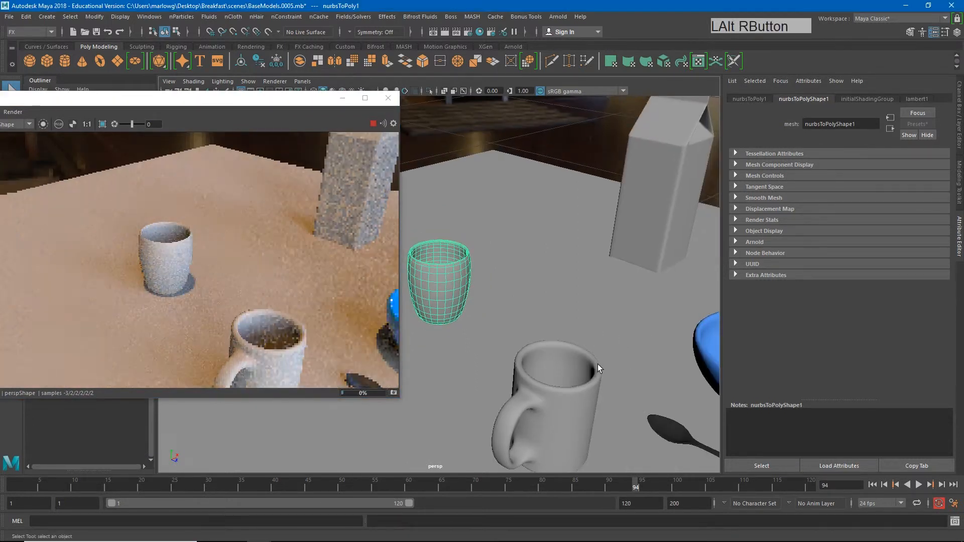
alt+drag(598, 364, 586, 351)
mouse_move(585, 351)
alt+middle_down()
mouse_move(572, 332)
mouse_move(601, 344)
alt+middle_up()
alt+drag(601, 345, 583, 344)
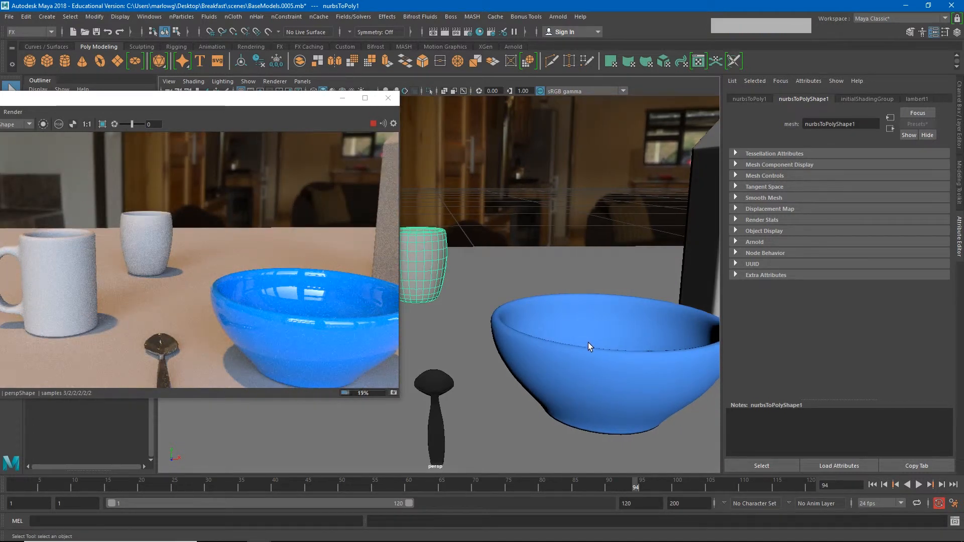
right_drag(424, 251, 424, 482)
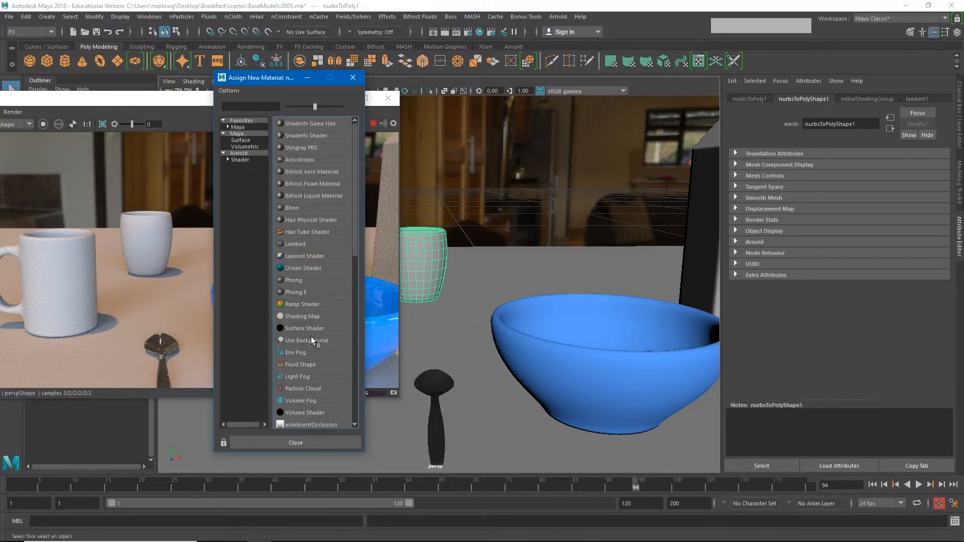
click(251, 183)
click(312, 246)
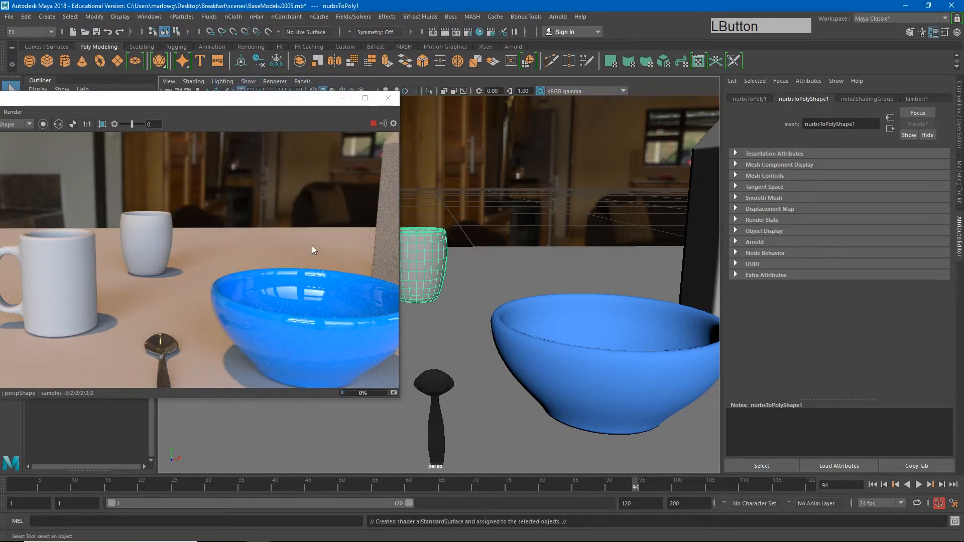
Rename the handleless cup object as Glass.
drag(236, 104, 395, 217)
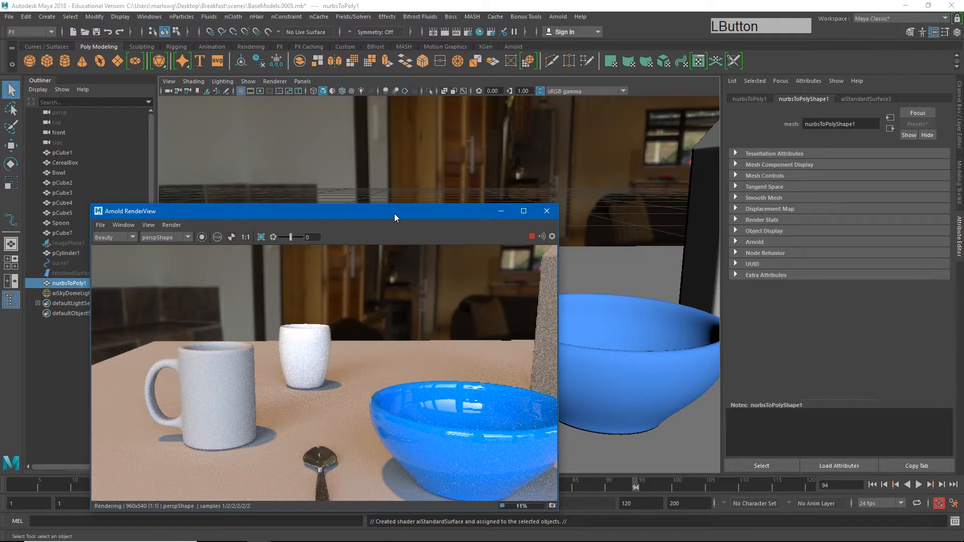
drag(394, 212, 437, 217)
double_click(69, 283)
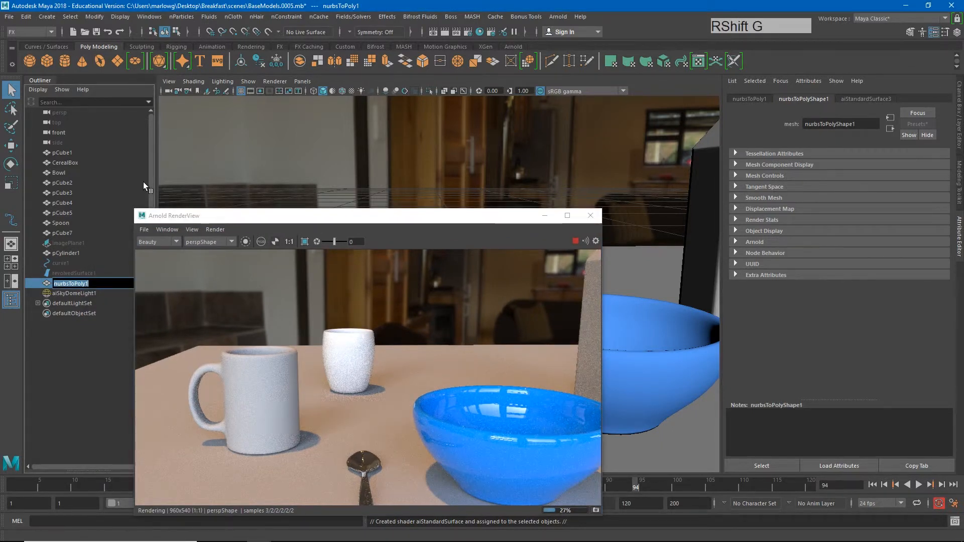
text(Glass)
Rename the glass's aiStandardSurface material as GlassMAT and move the render view away from the centre of the viewport.
click(865, 98)
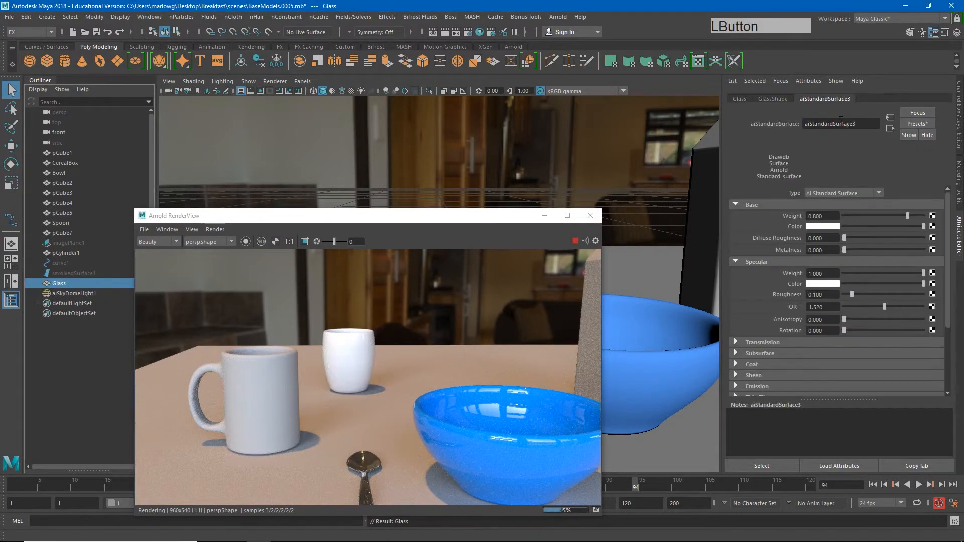
double_click(862, 123)
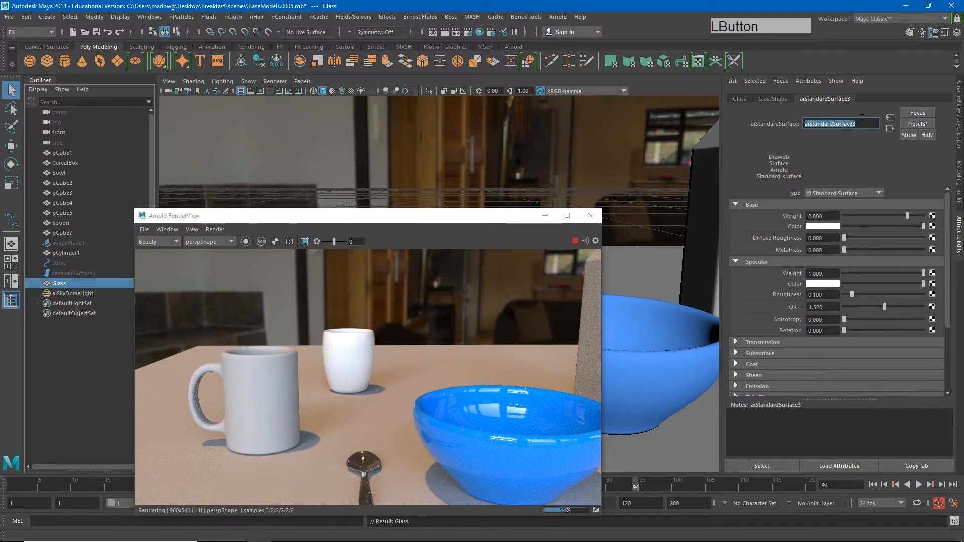
text(GlassMAT)
key(Return)
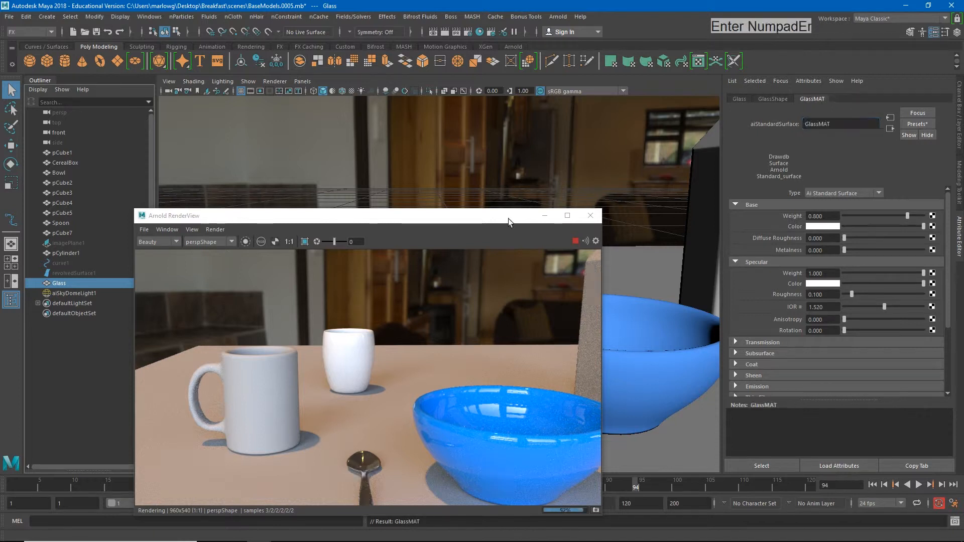
drag(509, 219, 425, 77)
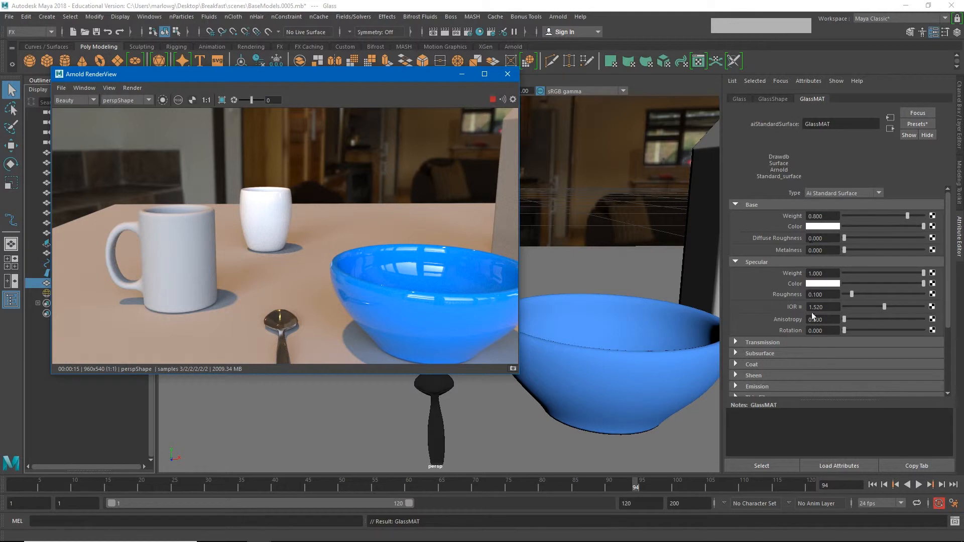
Lower GlassMAT's geometry opacity to full black and stop the live render.
scroll(804, 315, down, 3)
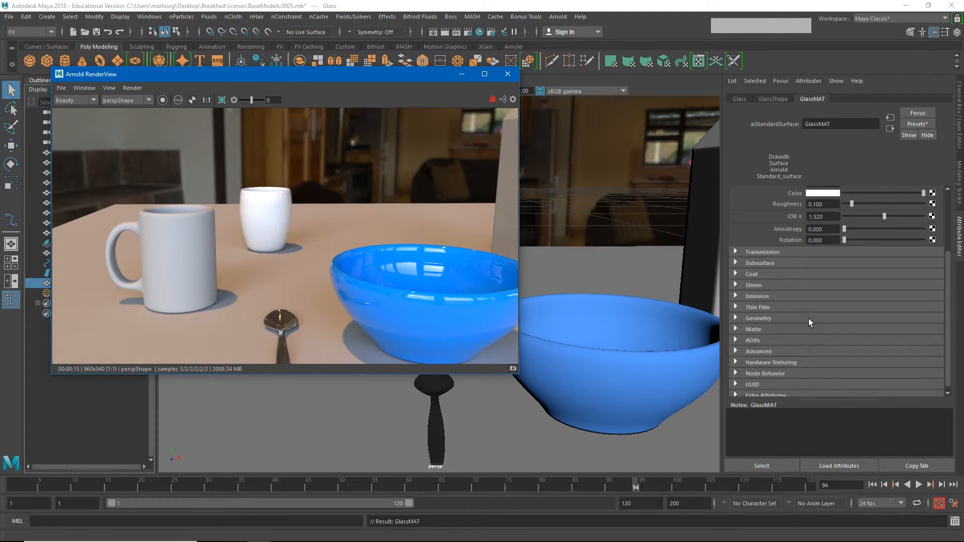
click(736, 318)
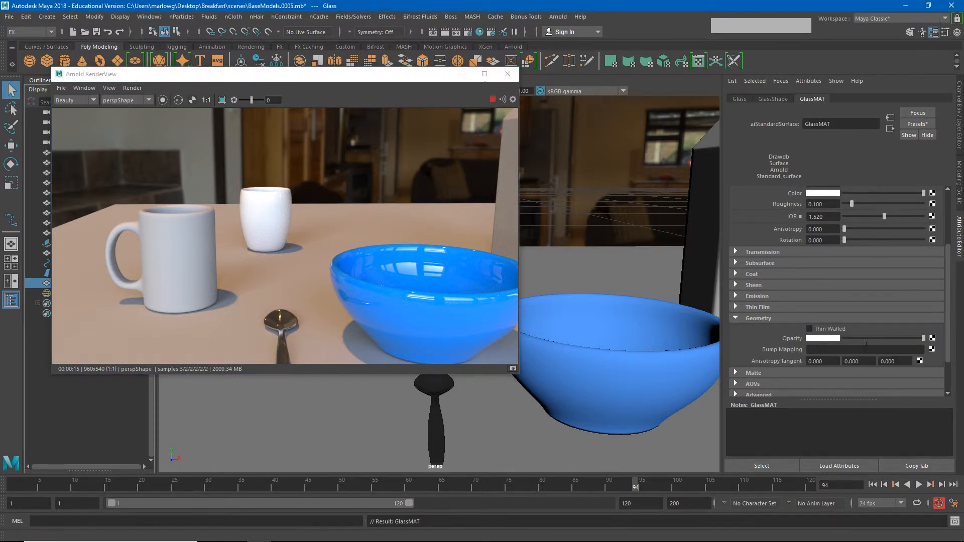
drag(924, 338, 772, 341)
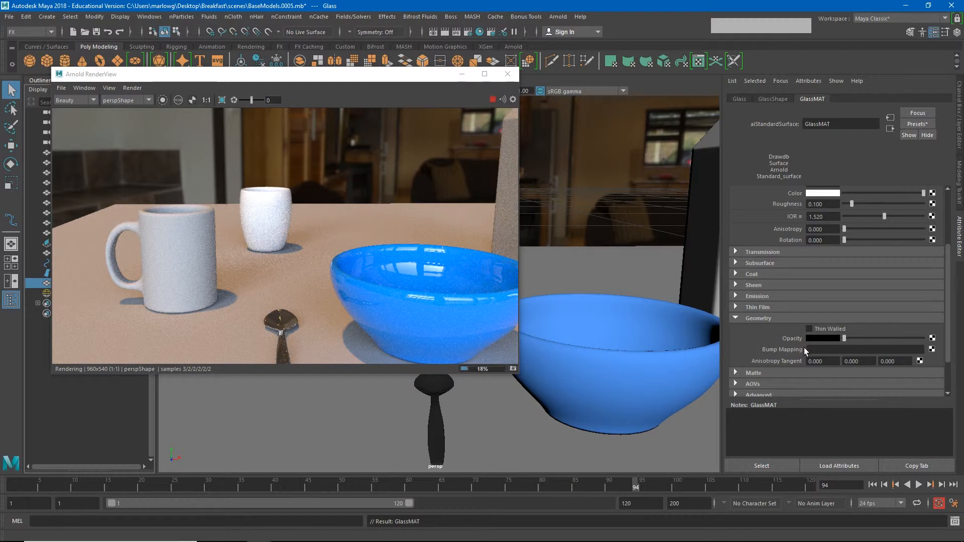
click(491, 99)
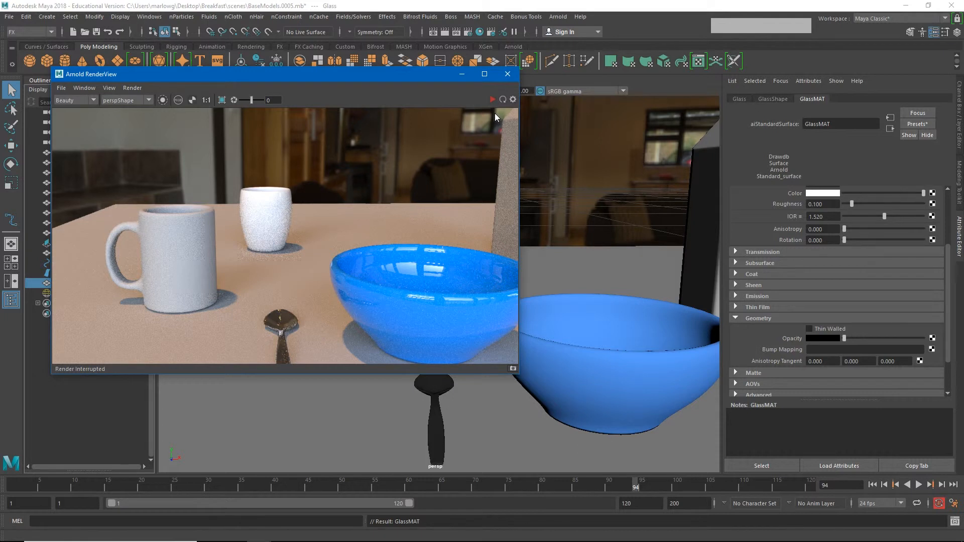
Select the glass's shape, disable Opaque in its Arnold attributes and restart the live render.
click(273, 202)
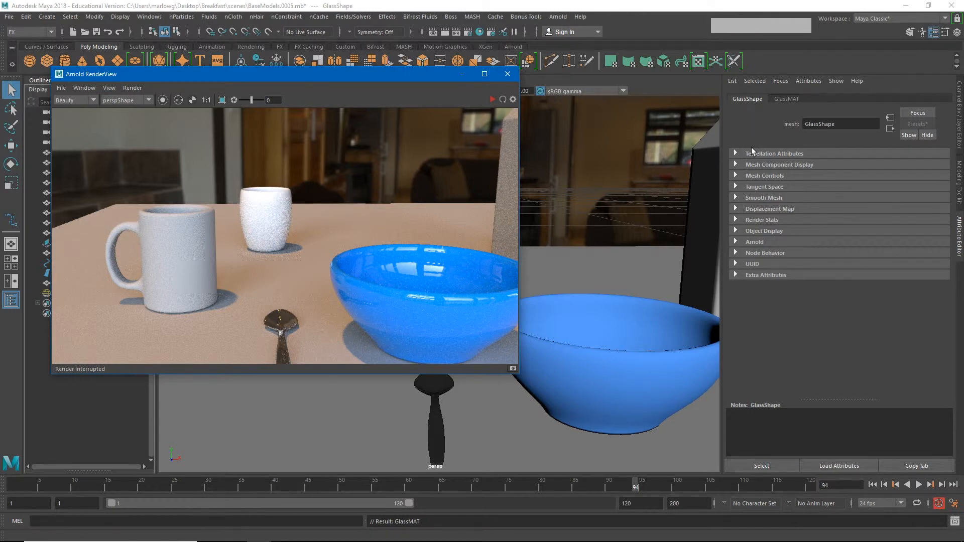
click(735, 242)
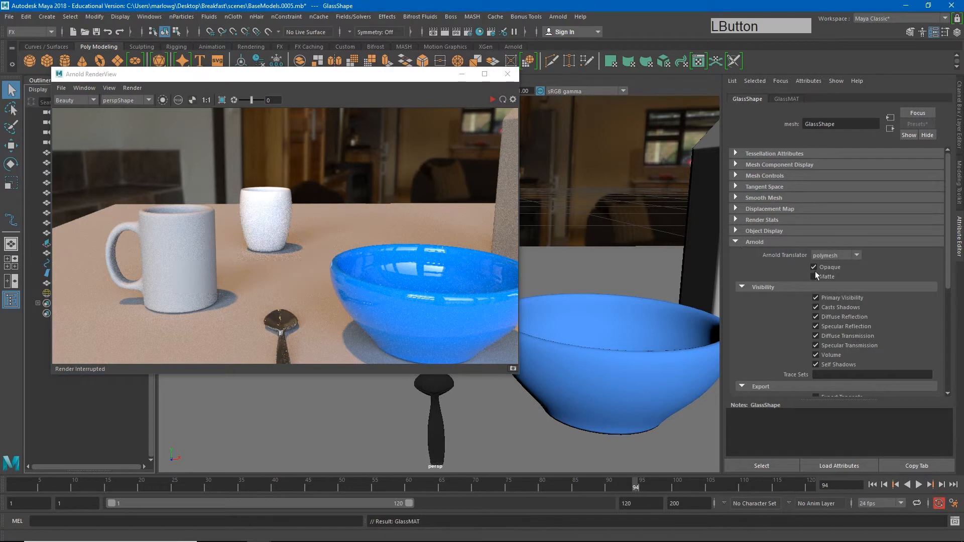
click(814, 267)
click(492, 100)
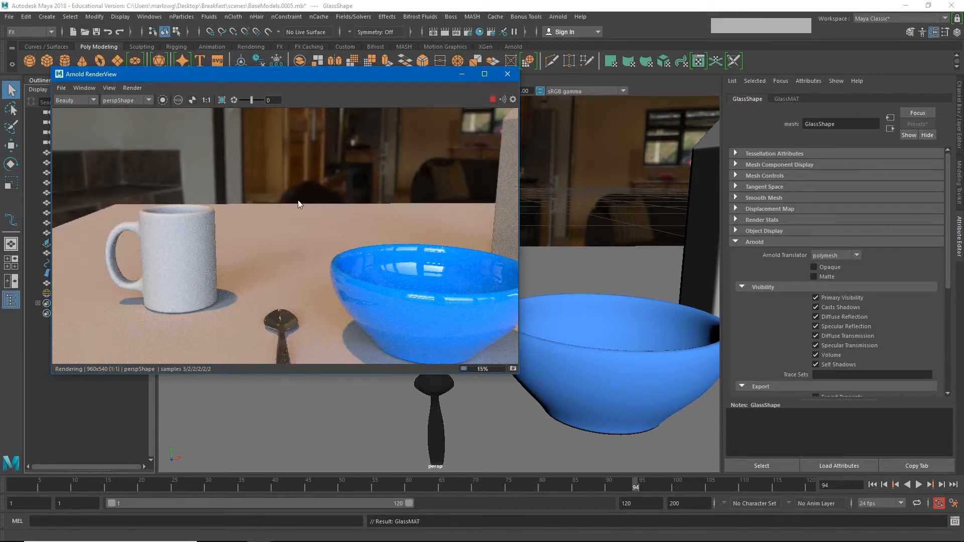
Try a partial grey opacity on GlassMAT and restore the opacity to full white.
click(793, 100)
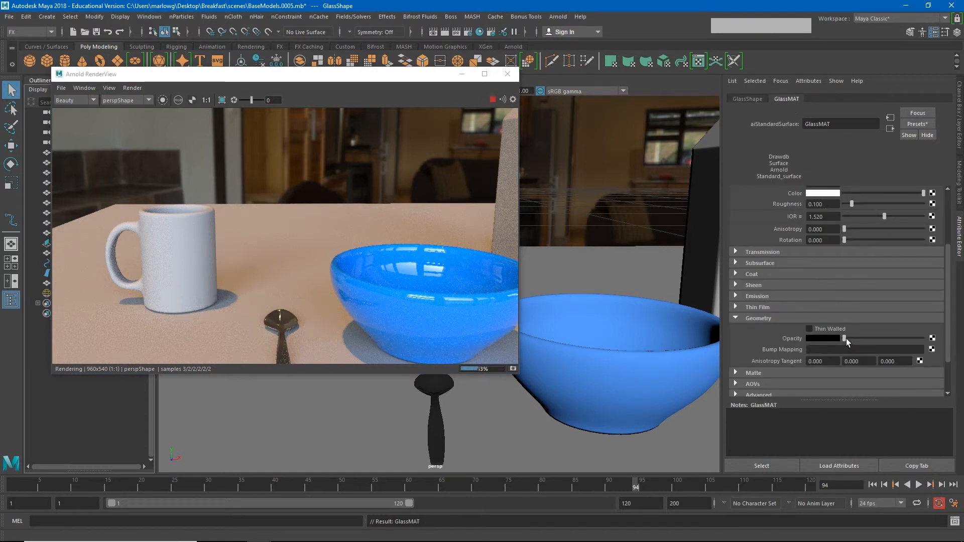
drag(846, 338, 864, 338)
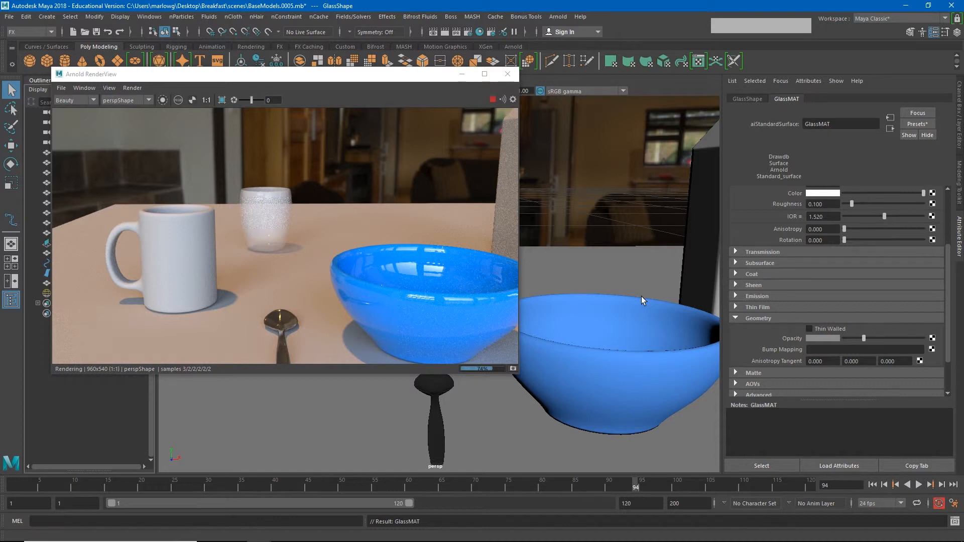
click(922, 338)
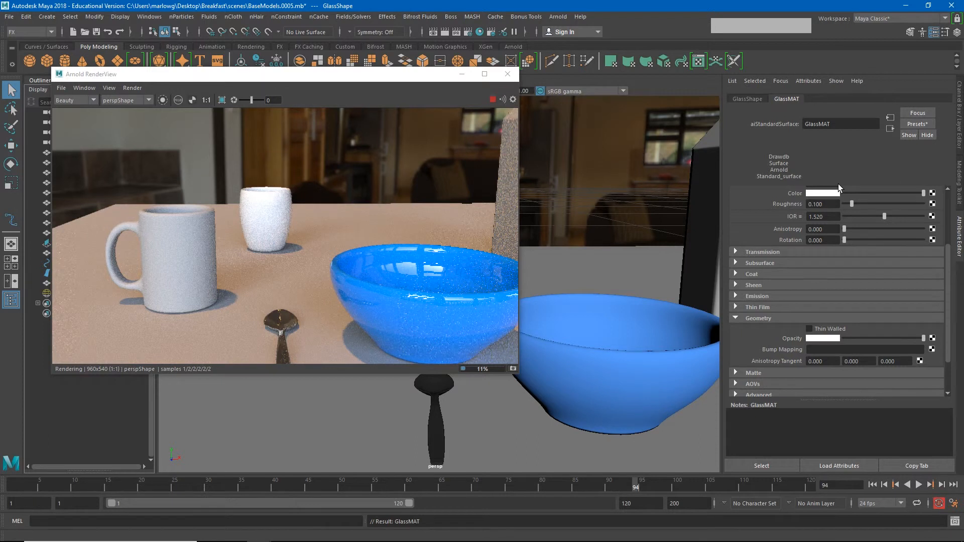
Raise GlassMAT's transmission weight to 1.000.
scroll(839, 184, up, 2)
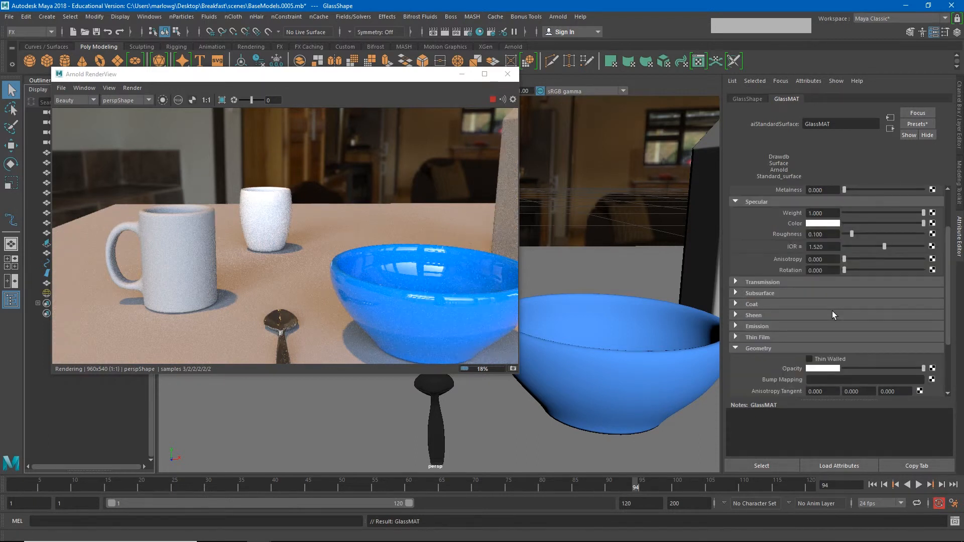
scroll(833, 315, up, 2)
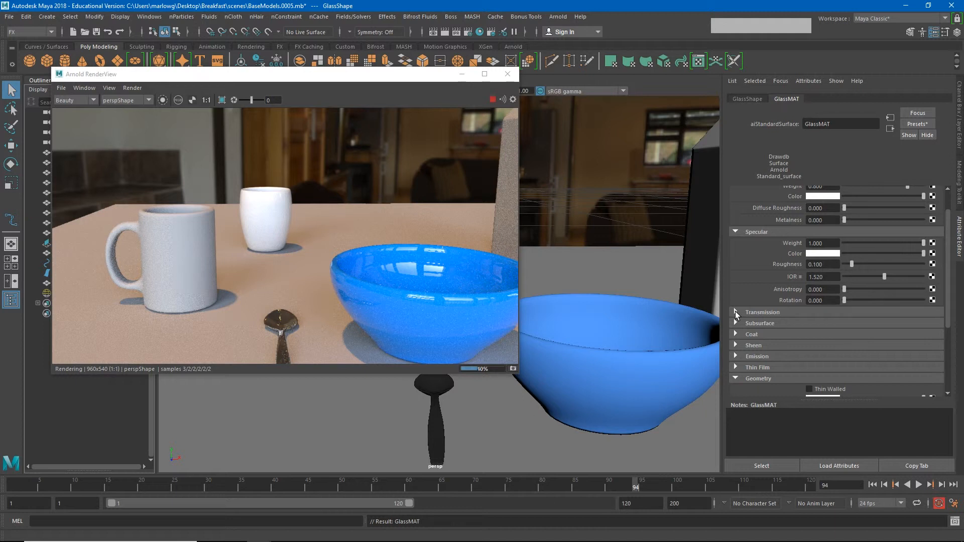
click(735, 312)
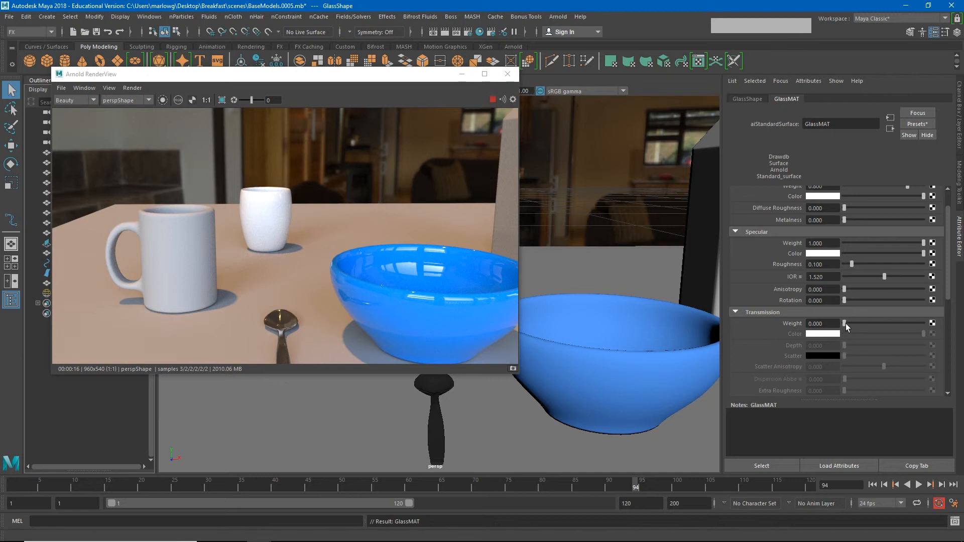
drag(846, 324, 942, 335)
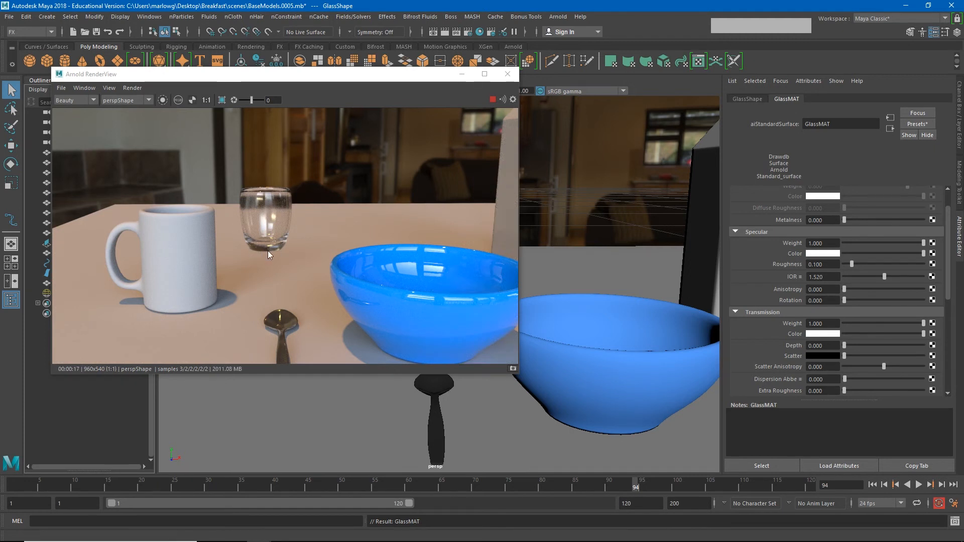
Replace GlassMAT's settings with the Glass preset.
click(919, 124)
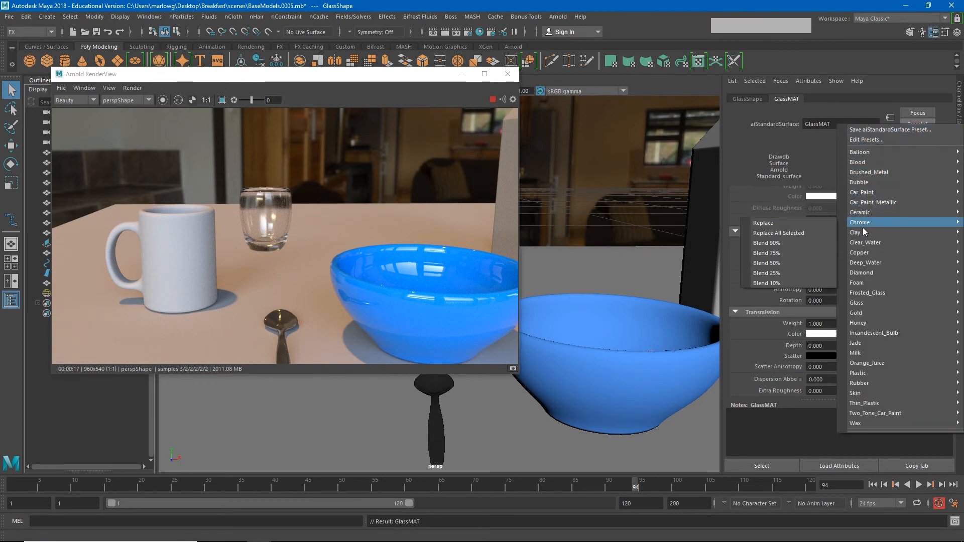
mouse_move(862, 284)
mouse_move(862, 302)
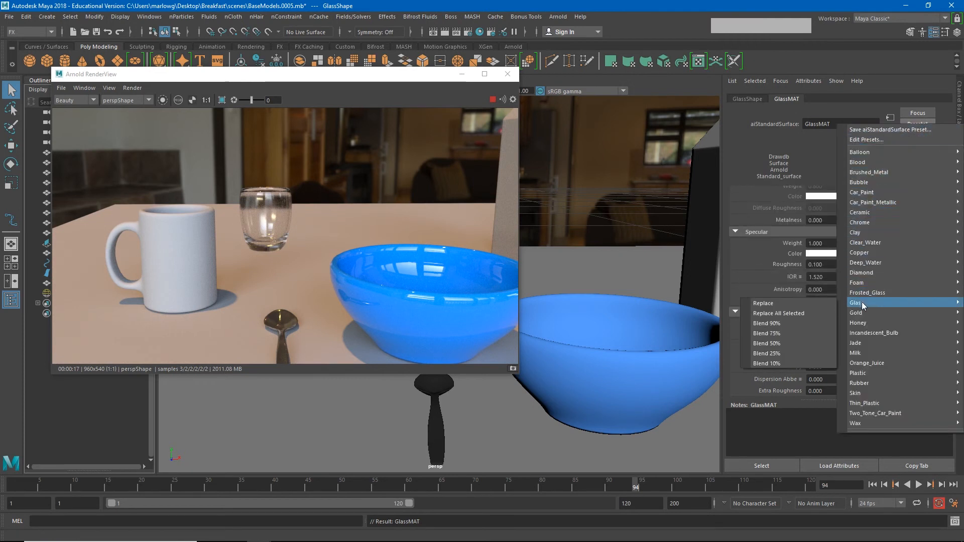
click(794, 303)
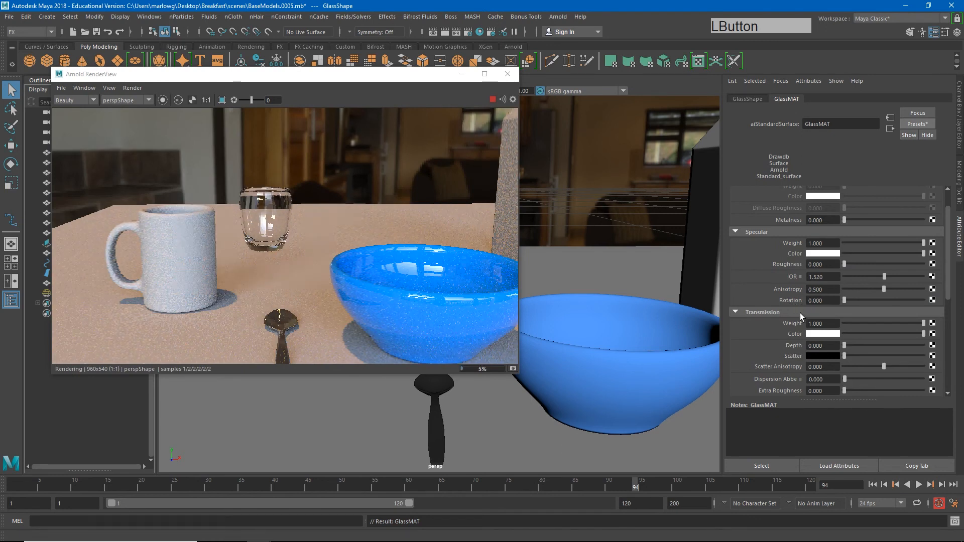